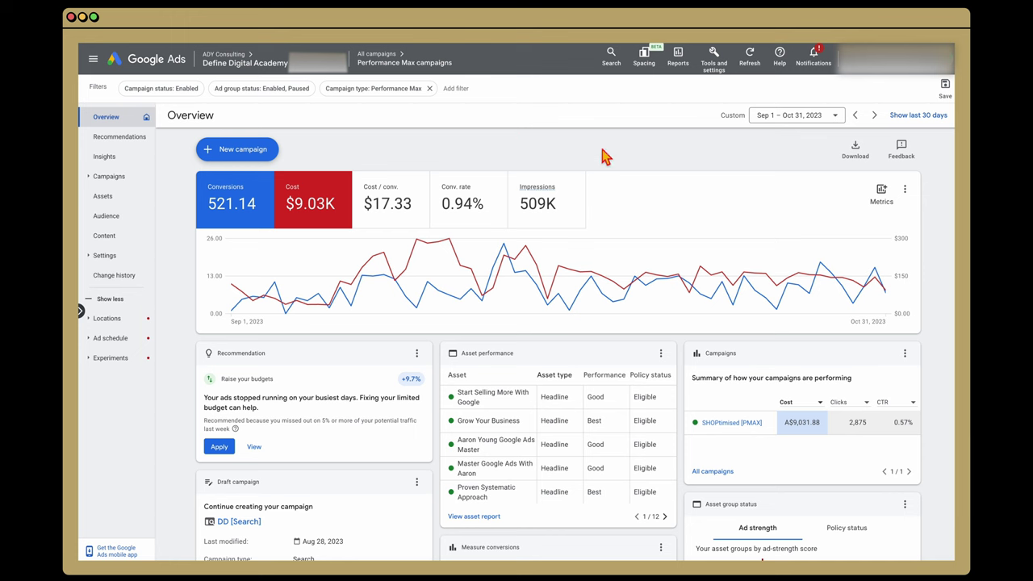
Check the shared tools, then search 'audi' to reach the Audience manager page
left_click(712, 71)
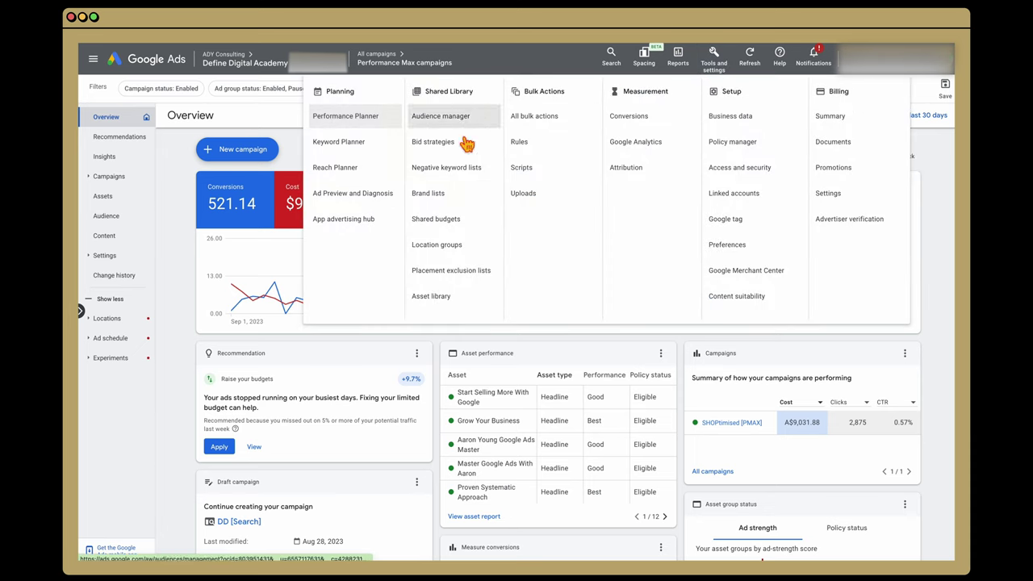
left_click(184, 219)
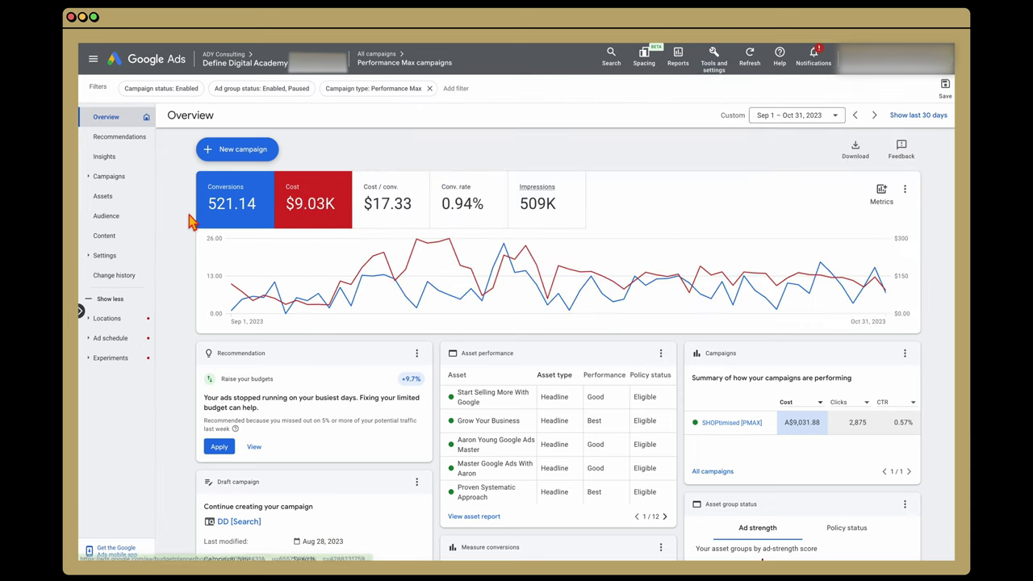
left_click(611, 68)
type("audi")
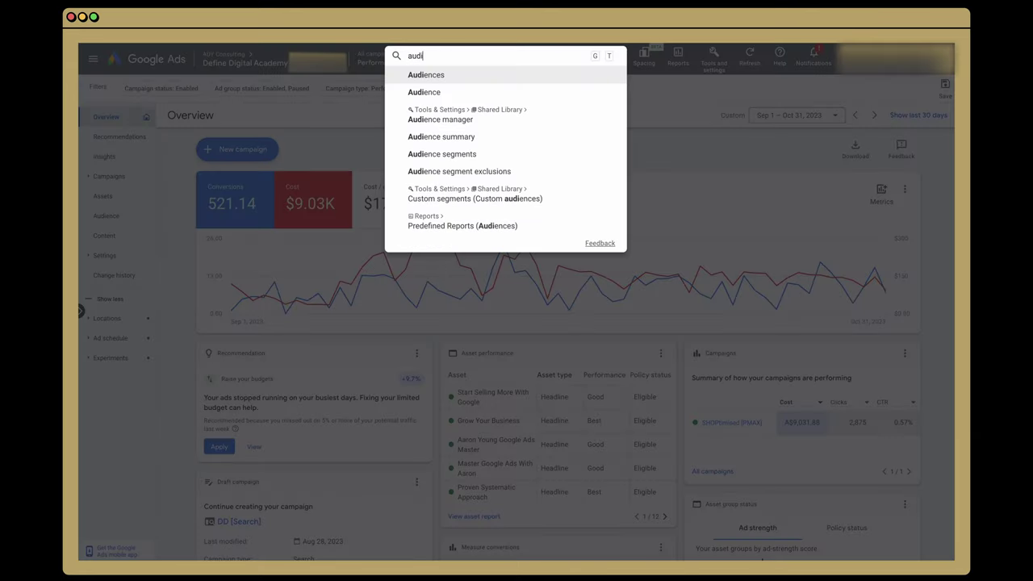
left_click(503, 125)
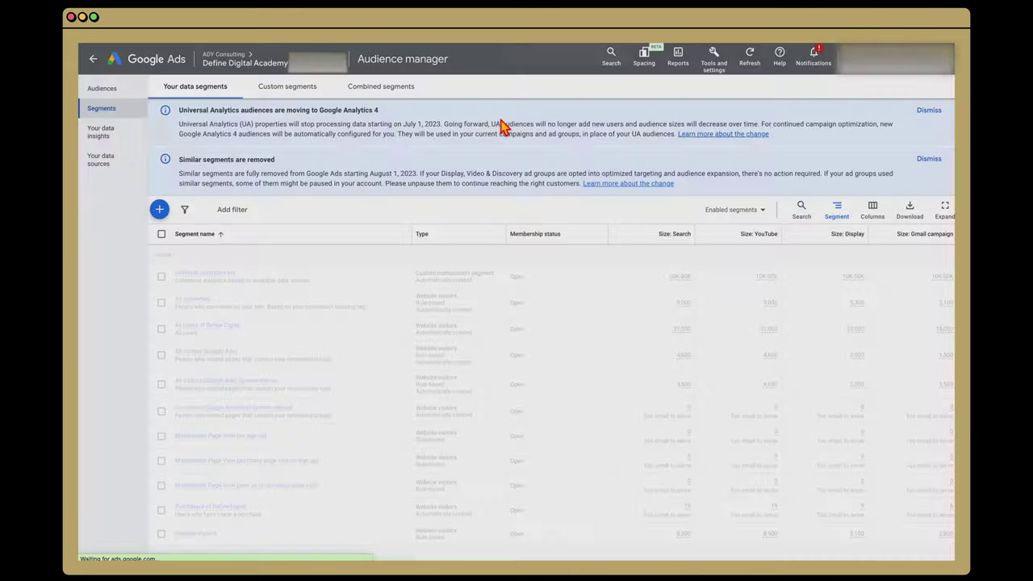
Select the AdWords optimized list, All Users, All visitors and Customer List [No Purchase] segments
left_click(162, 182)
left_click(162, 233)
left_click(161, 259)
left_click(161, 288)
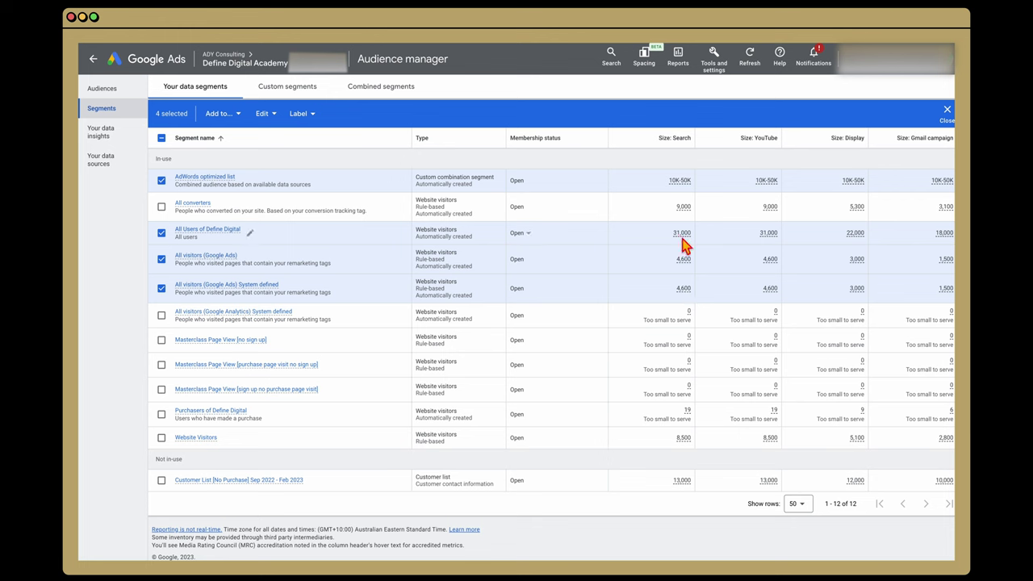
left_click(163, 484)
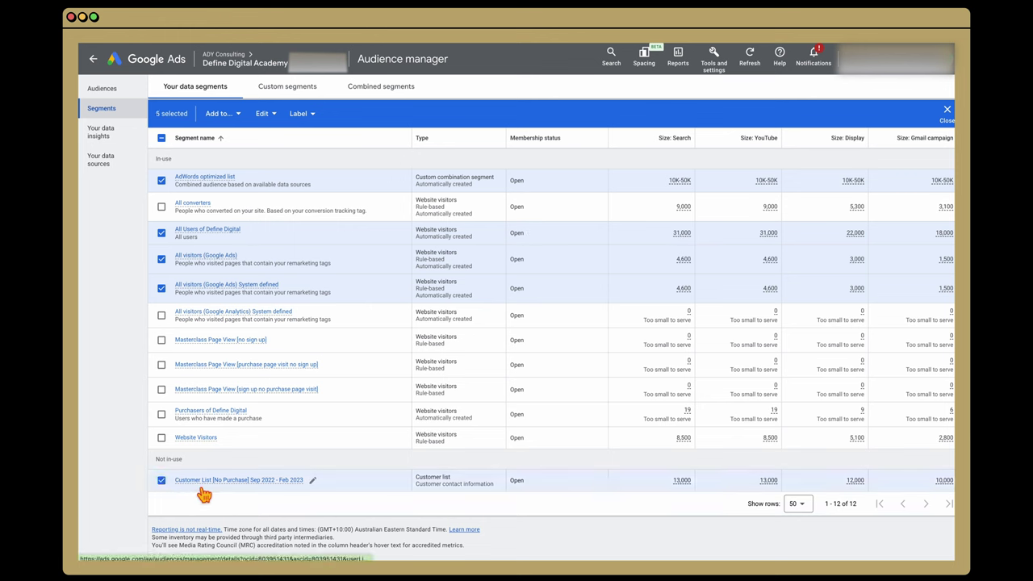
mouse_move(198, 494)
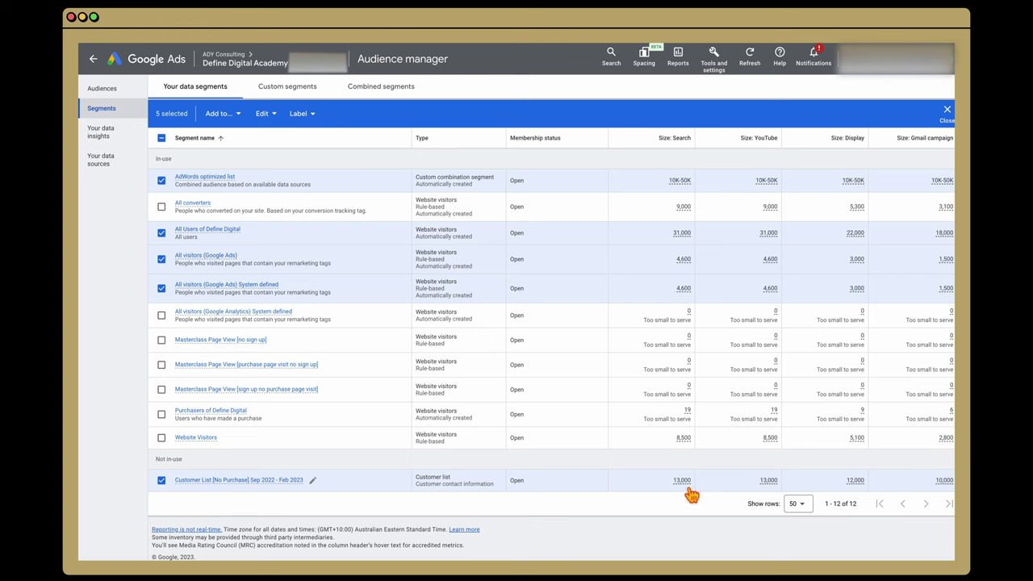
mouse_move(684, 489)
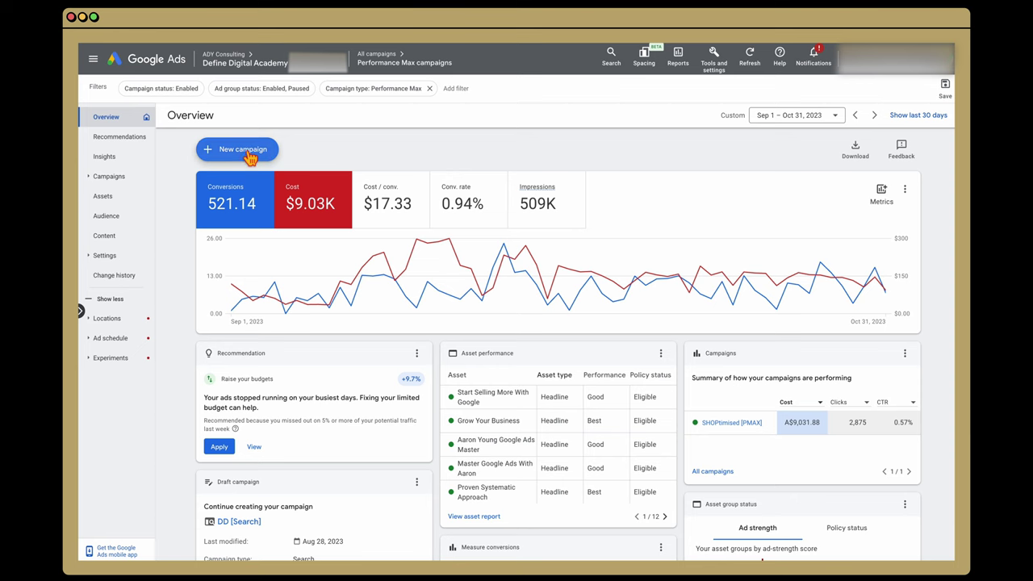
Start a new Leads campaign and remove its Phone call leads goal
left_click(233, 150)
left_click(233, 152)
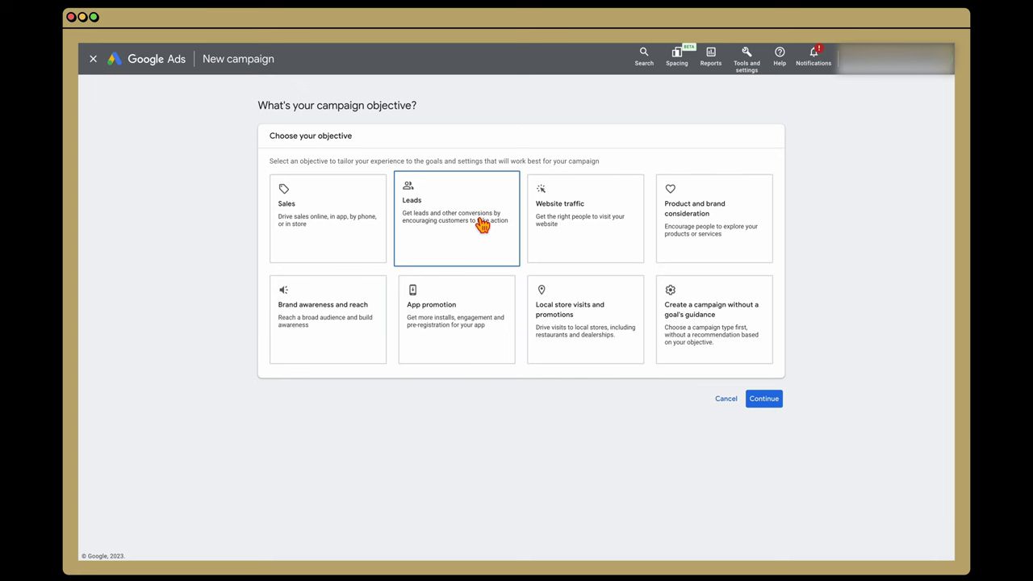
scroll(489, 237, "down", 3)
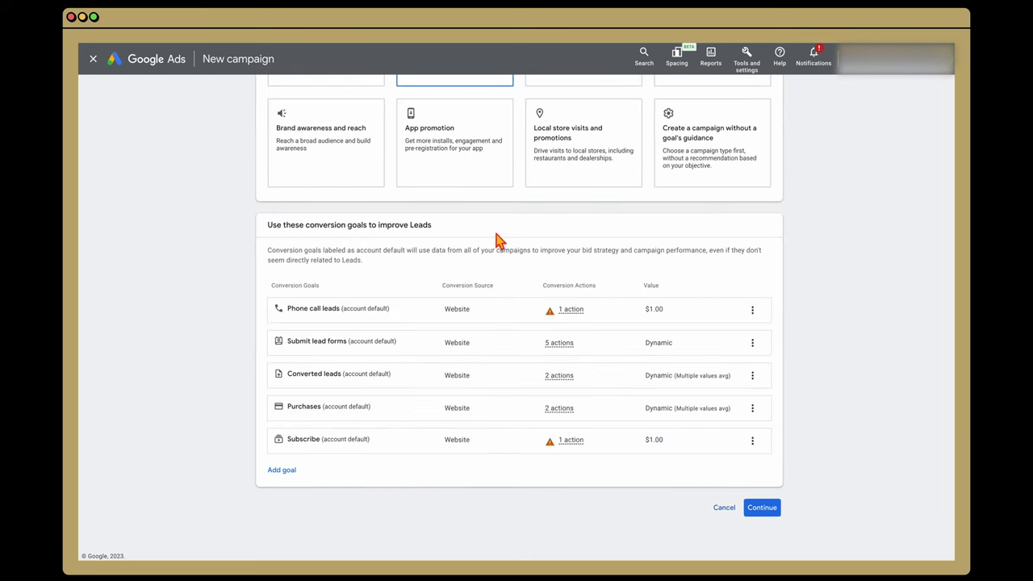
mouse_move(567, 344)
left_click(752, 309)
left_click(786, 323)
left_click(618, 334)
Remove the Subscribe goal and choose Display as the campaign type
left_click(752, 440)
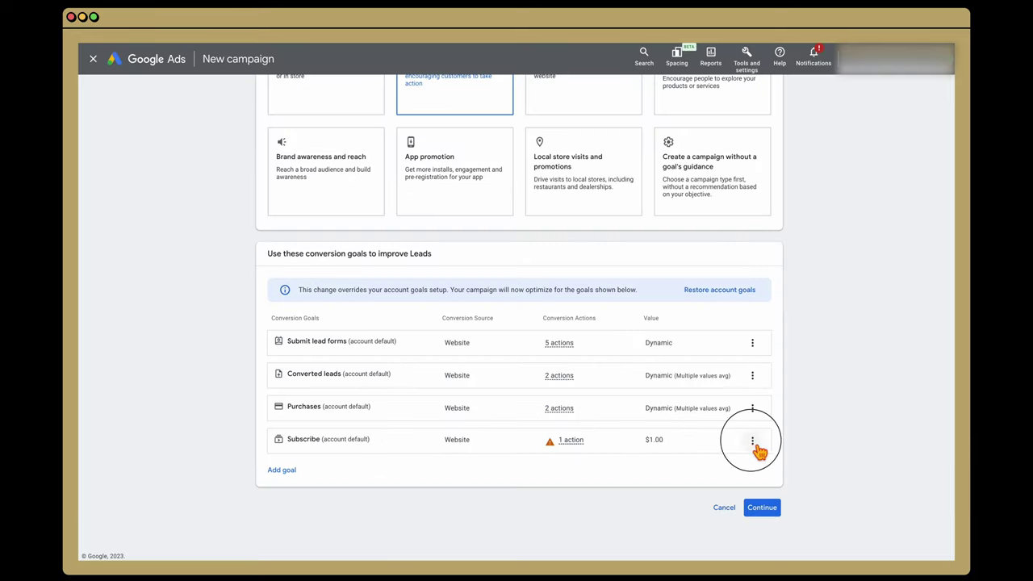
left_click(793, 452)
left_click(622, 334)
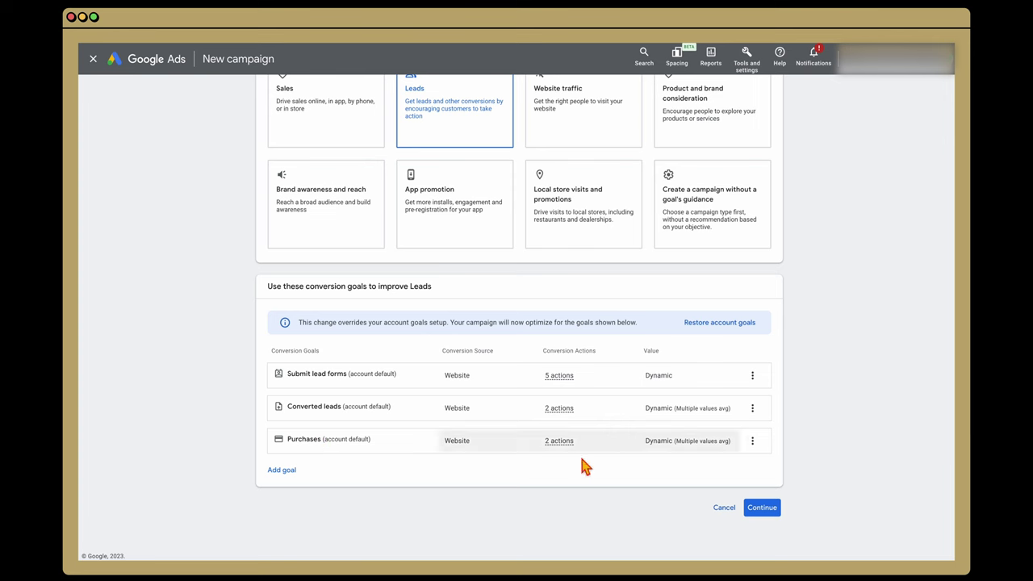
left_click(763, 508)
left_click(611, 417)
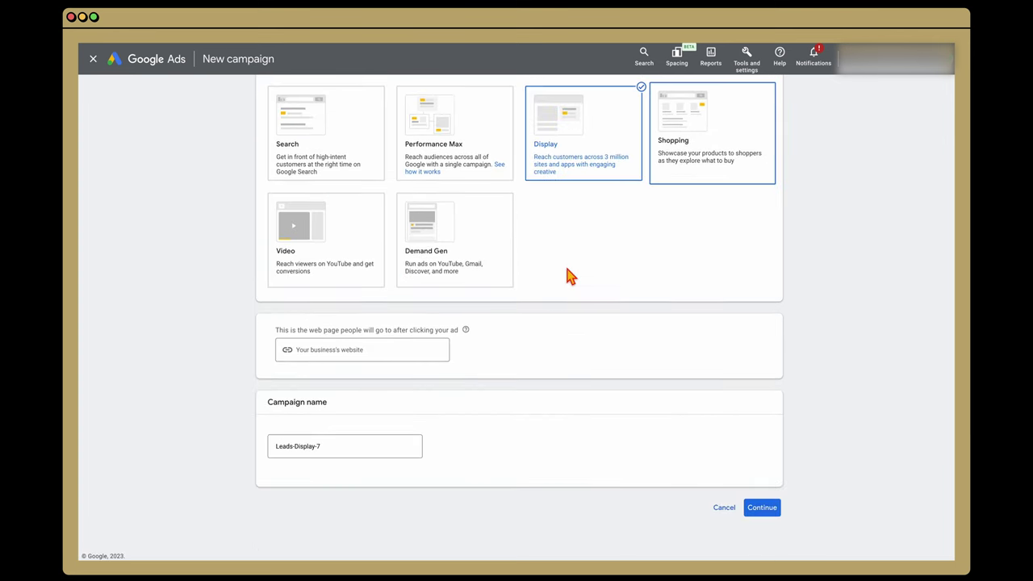
left_click(341, 355)
type("https://www.definedigitalacademy.com/")
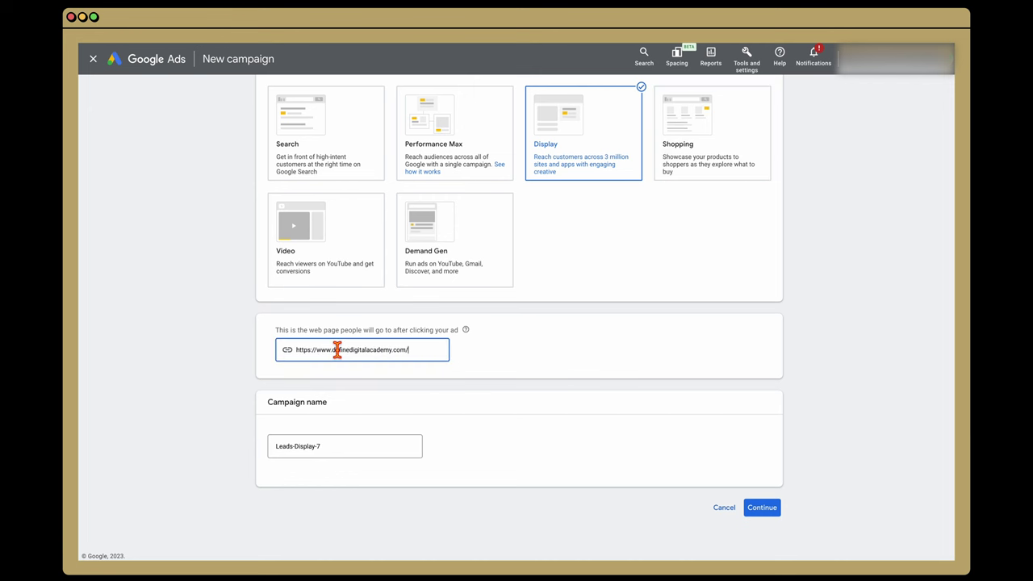
left_click(353, 455)
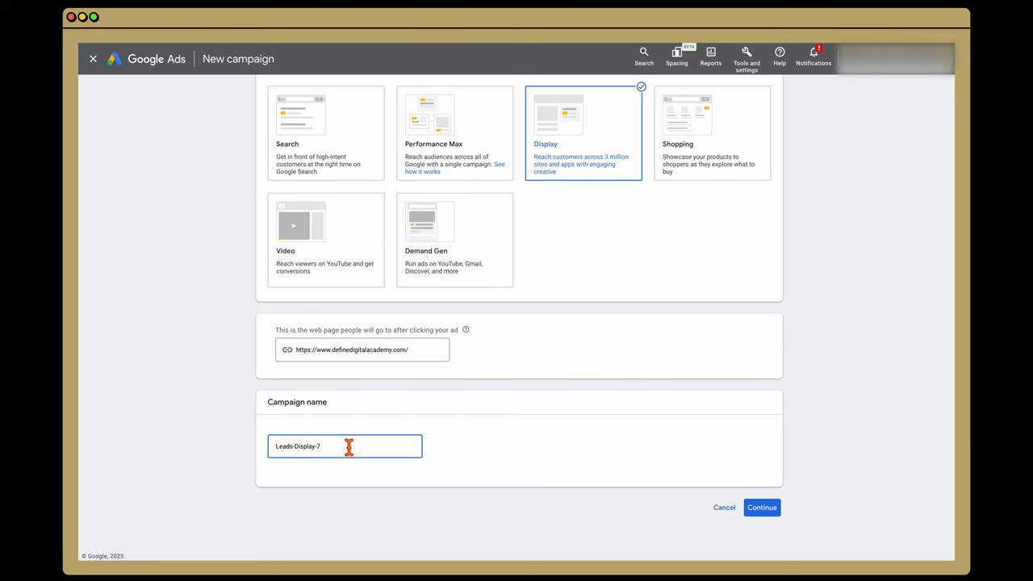
triple_click(304, 454)
type("Remarketing [")
left_click(774, 520)
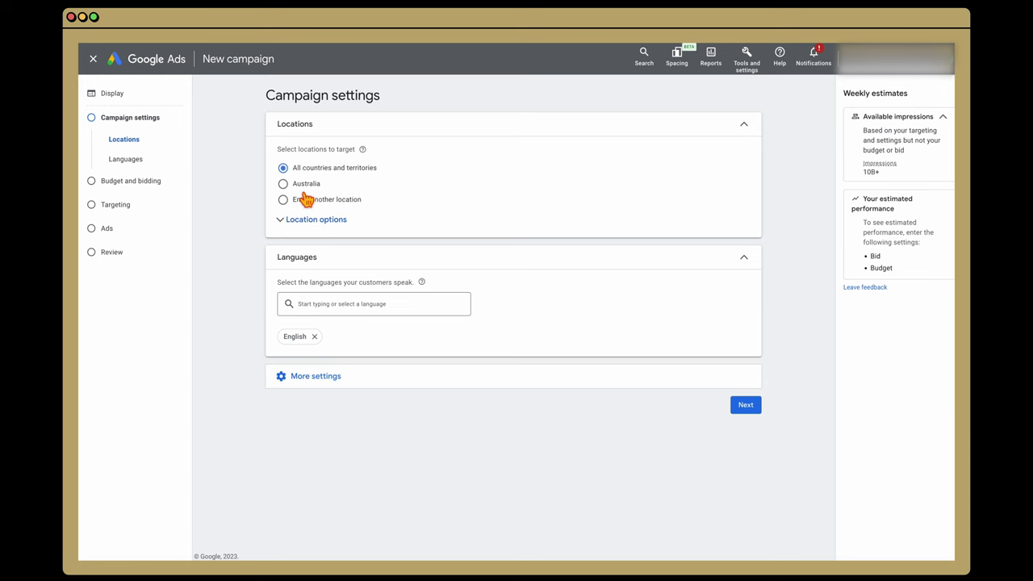
Under More settings, set specific device targeting for computers, mobile phones and tablets
left_click(317, 231)
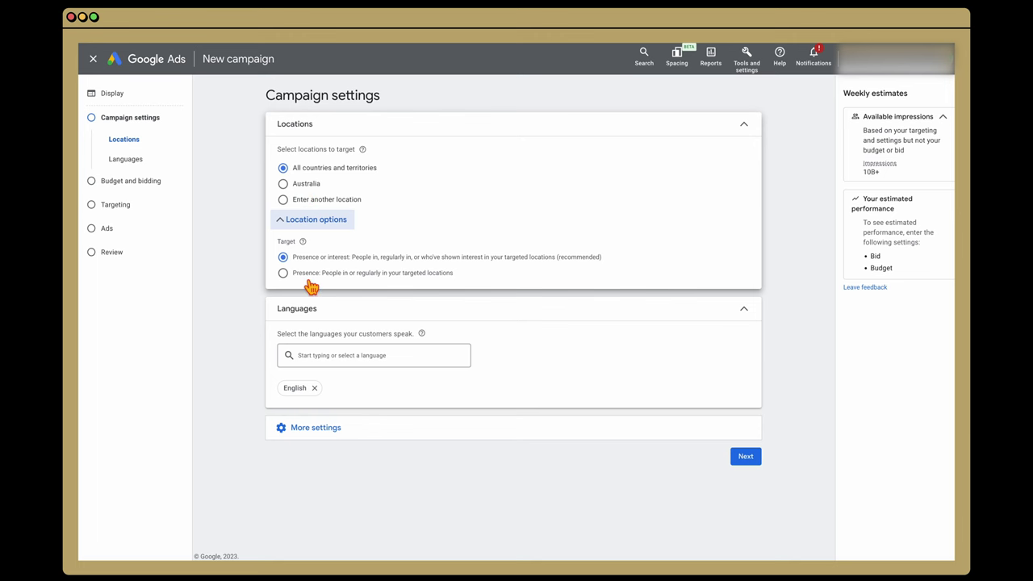
left_click(313, 227)
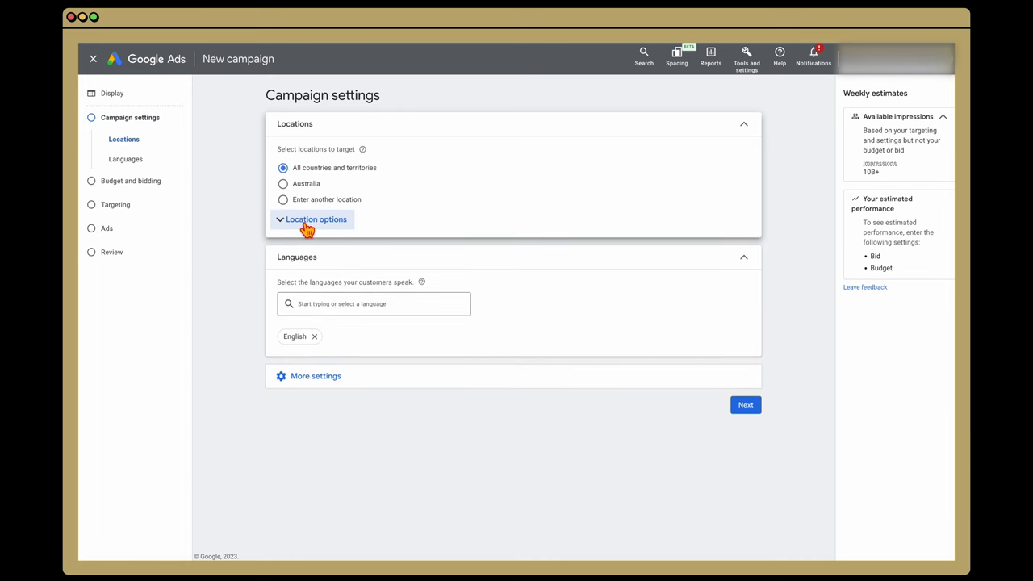
left_click(307, 230)
left_click(317, 223)
left_click(486, 380)
left_click(487, 382)
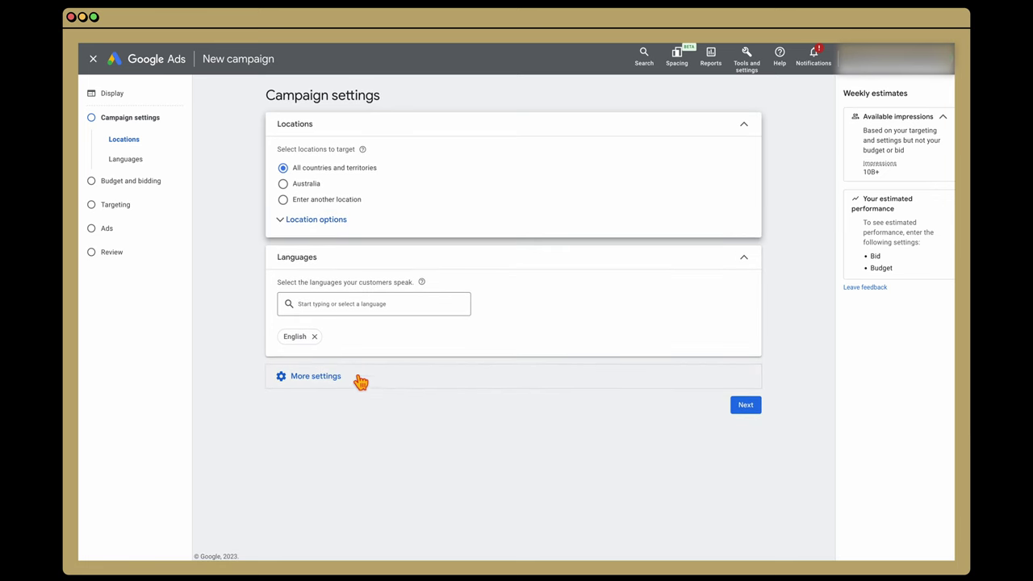
left_click(334, 389)
scroll(420, 425, "down", 1)
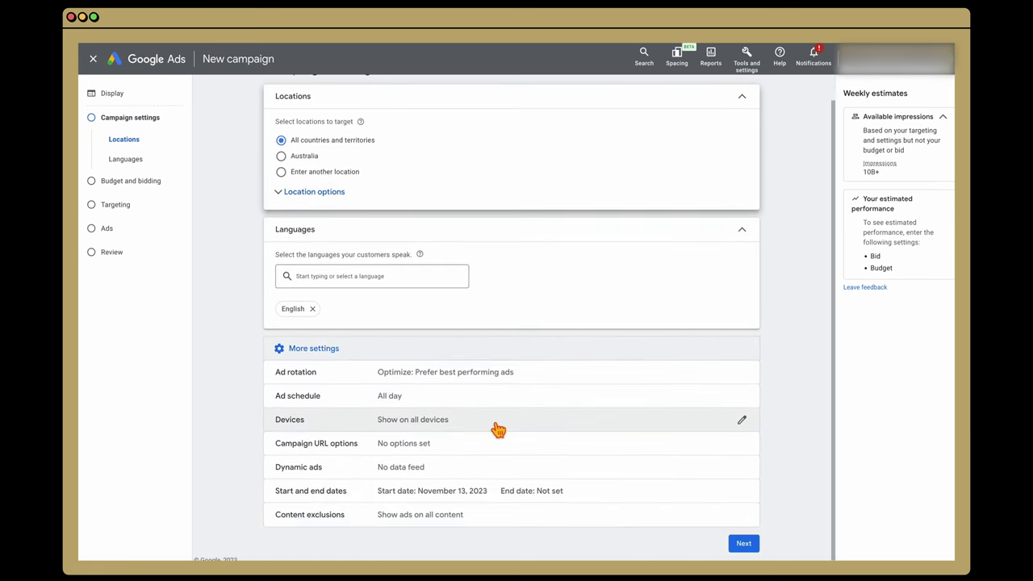
left_click(747, 427)
left_click(282, 418)
scroll(388, 431, "down", 3)
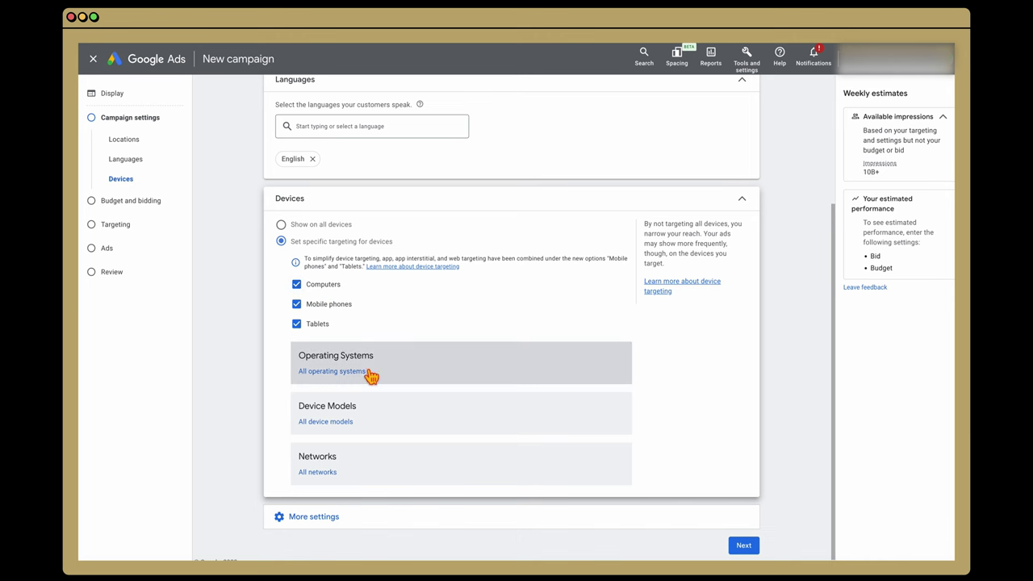
left_click(746, 547)
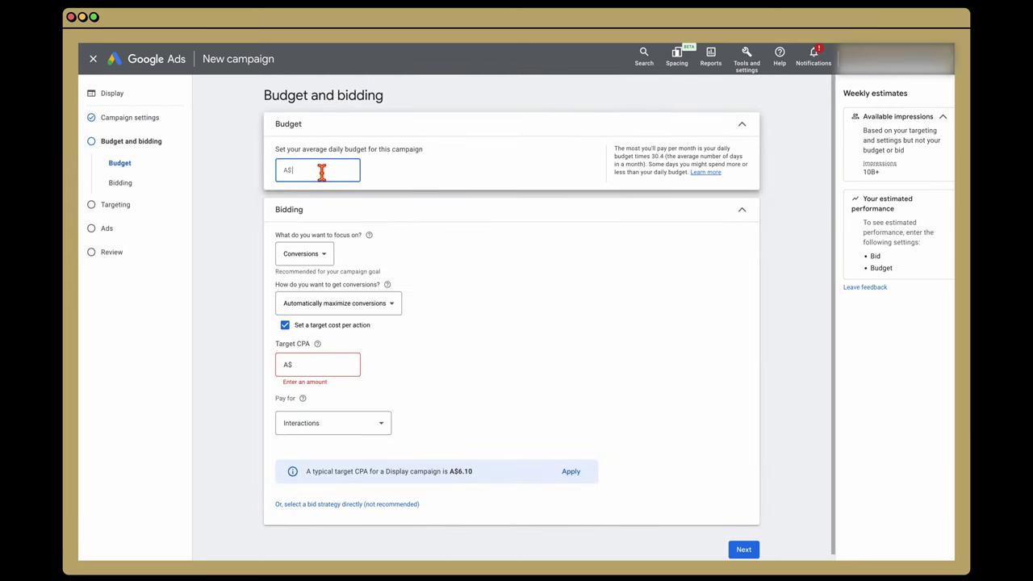
Use an A$25.00 daily budget with bidding focused on Conversion value
left_click(305, 253)
left_click(310, 271)
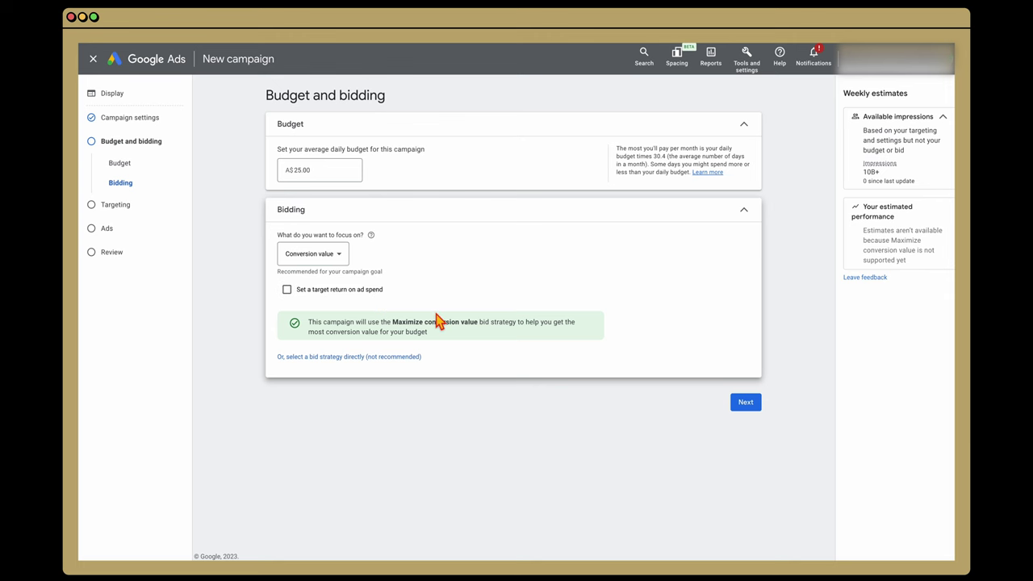
left_click(744, 405)
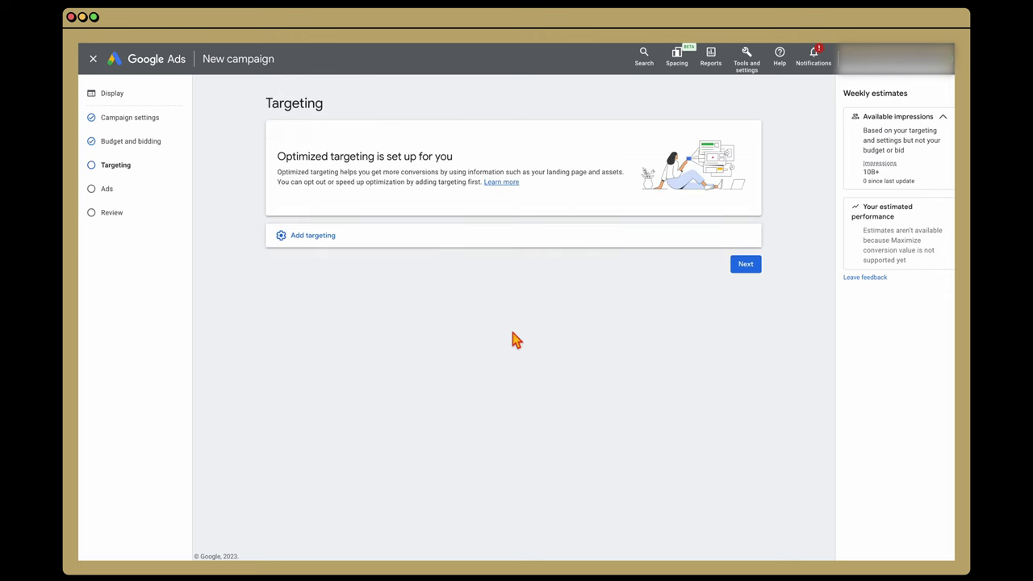
Target the All Users of Define Digital segment and the three All visitors segments
left_click(321, 243)
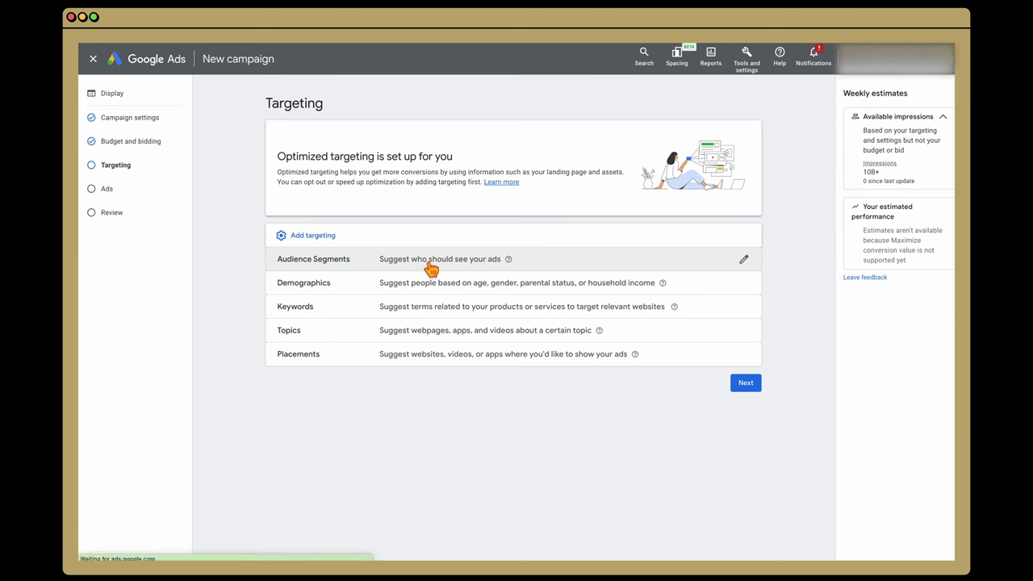
left_click(744, 261)
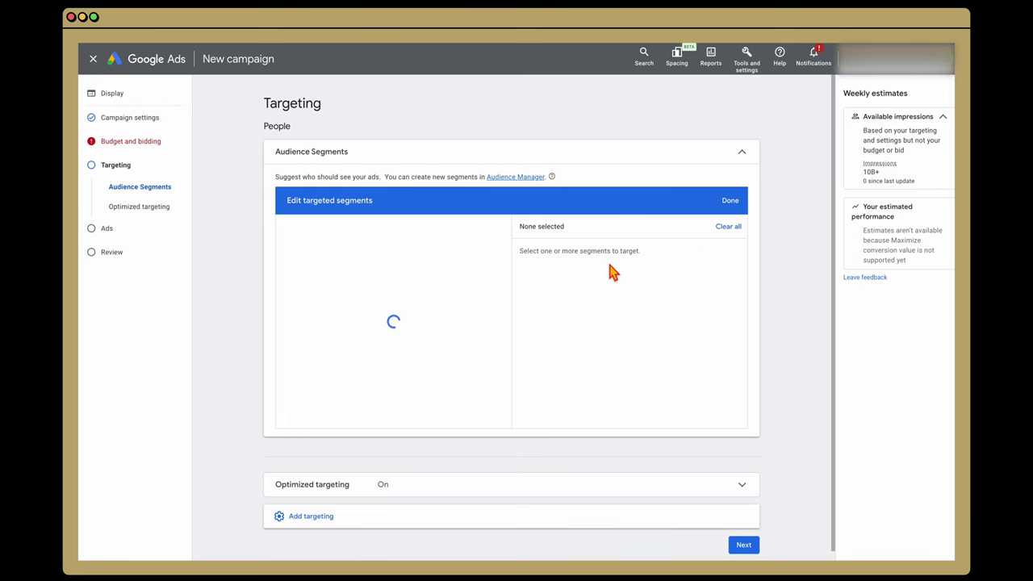
left_click(347, 223)
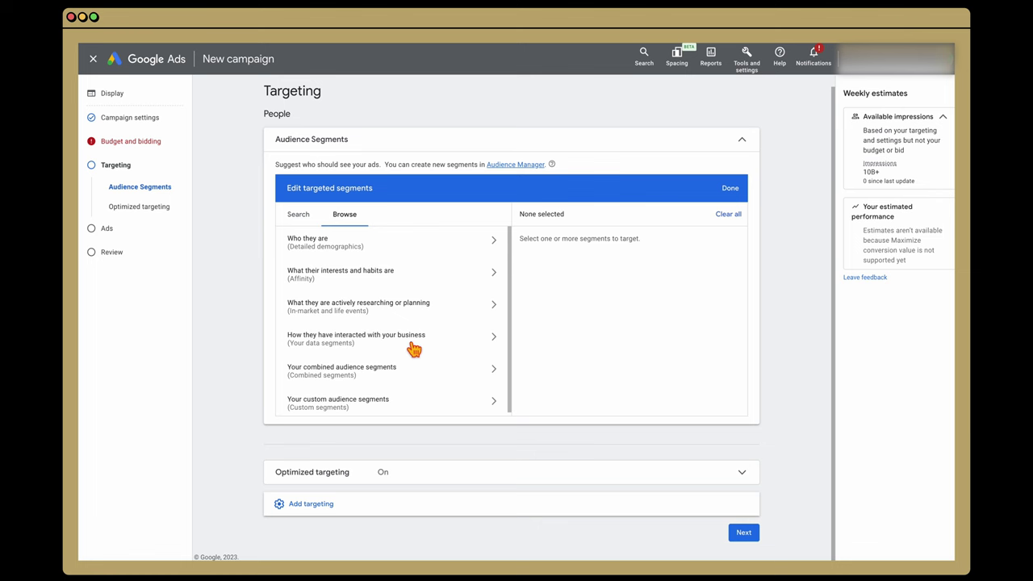
left_click(333, 339)
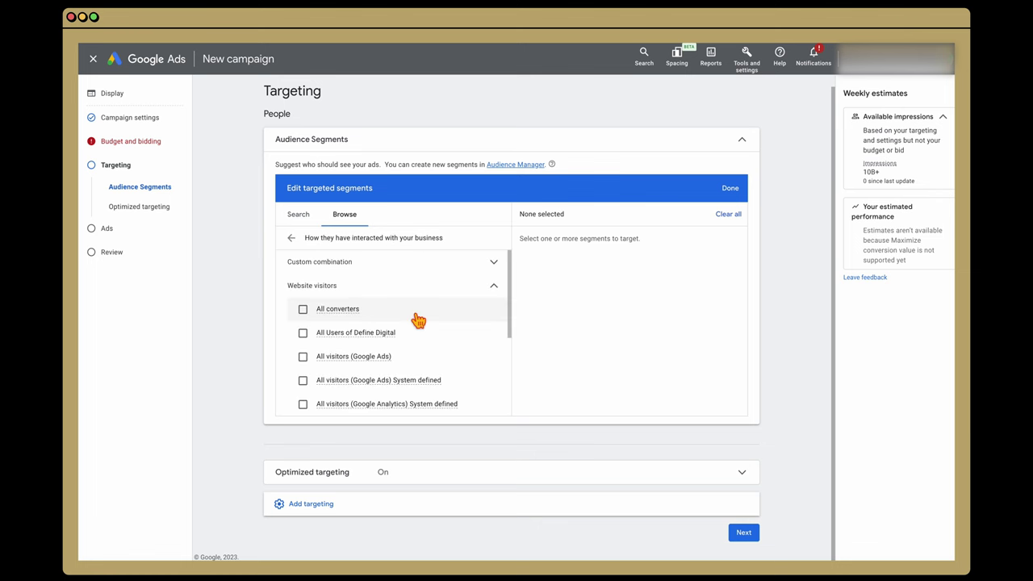
left_click(450, 337)
left_click(454, 359)
left_click(468, 380)
left_click(490, 412)
Also target Purchasers of Define Digital, Website Visitors and Customer List [No Purchase] Sep 2022 - Feb 2023
scroll(476, 403, "down", 4)
left_click(458, 394)
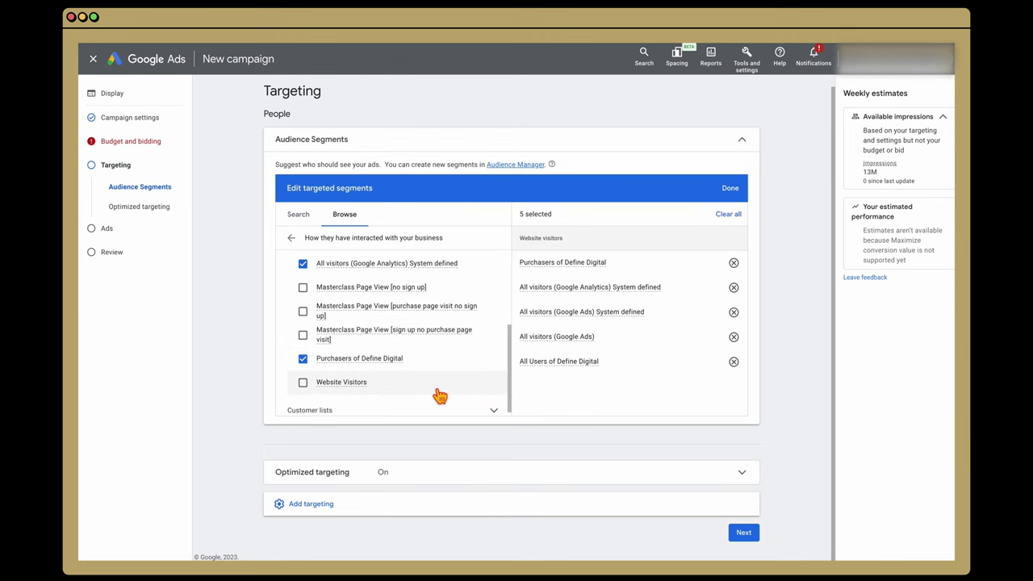
left_click(440, 387)
scroll(445, 396, "down", 1)
left_click(466, 403)
scroll(472, 406, "down", 1)
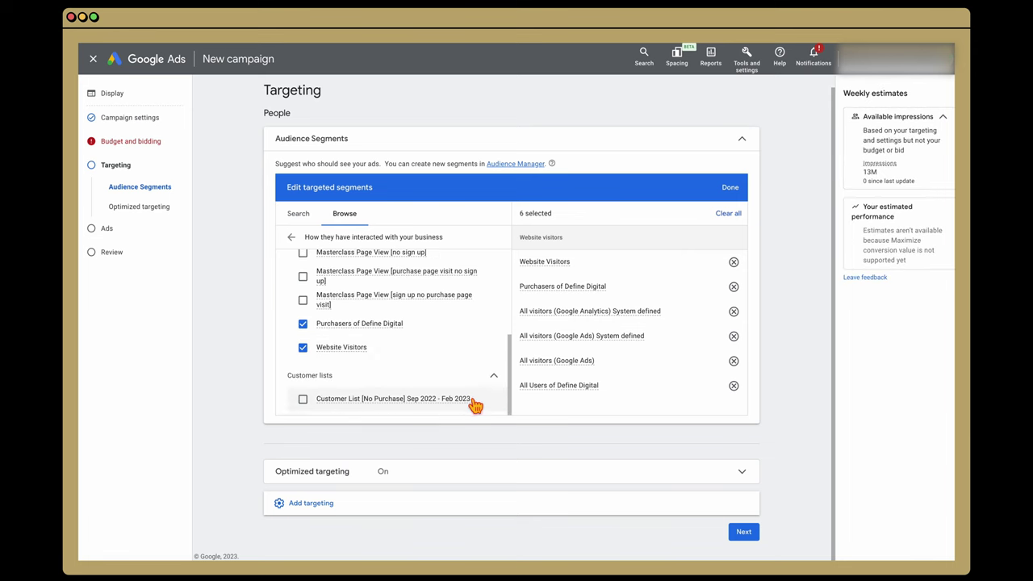
left_click(303, 400)
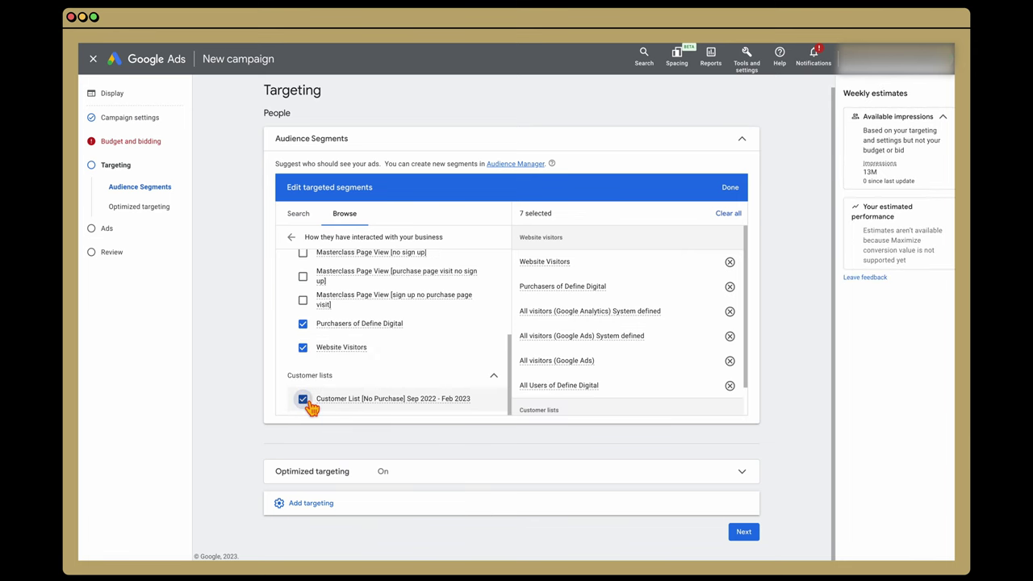
mouse_move(356, 405)
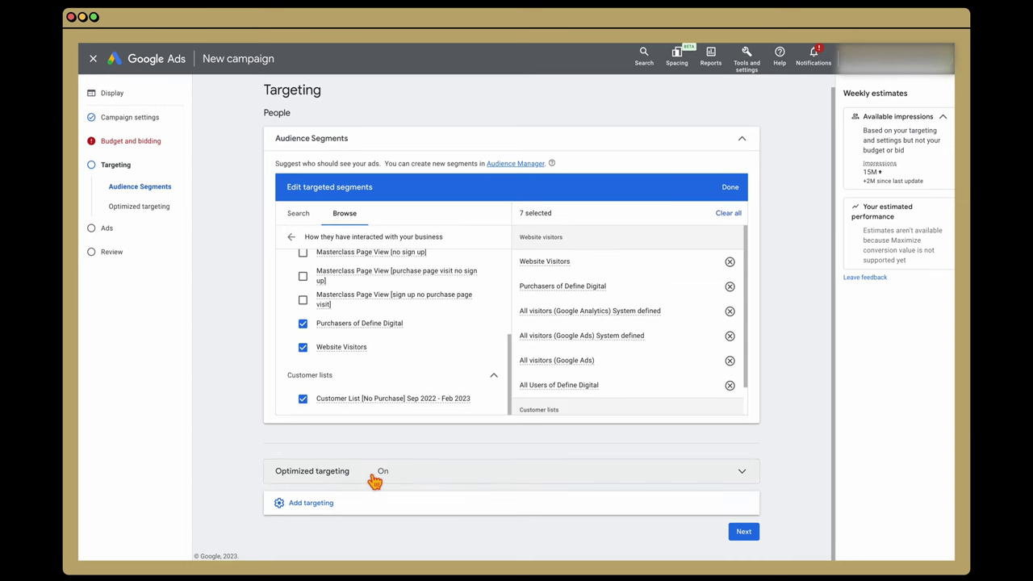
left_click(683, 481)
Uncheck 'Use optimized targeting' and move on to ad creation
left_click(282, 450)
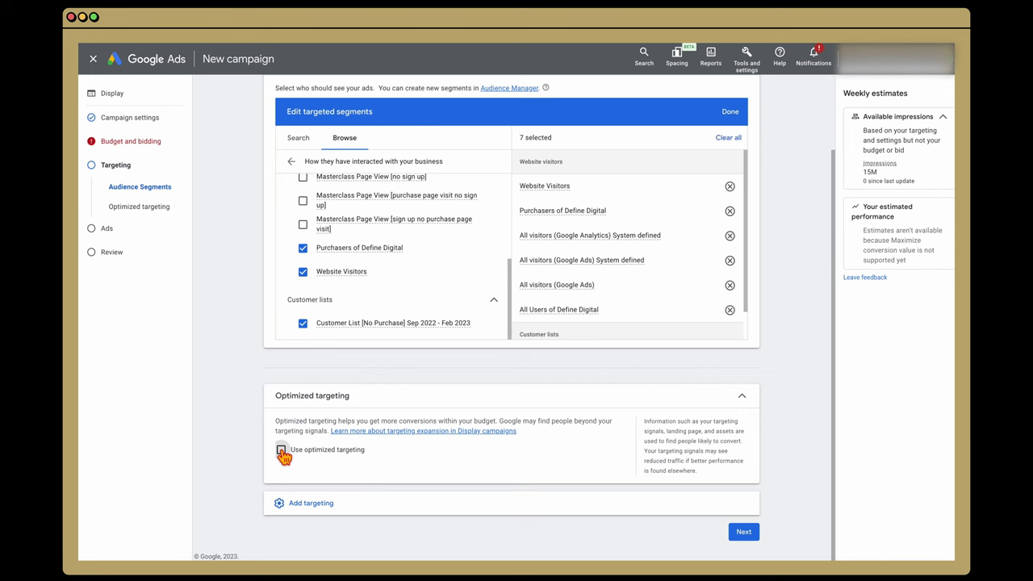
scroll(363, 322, "up", 2)
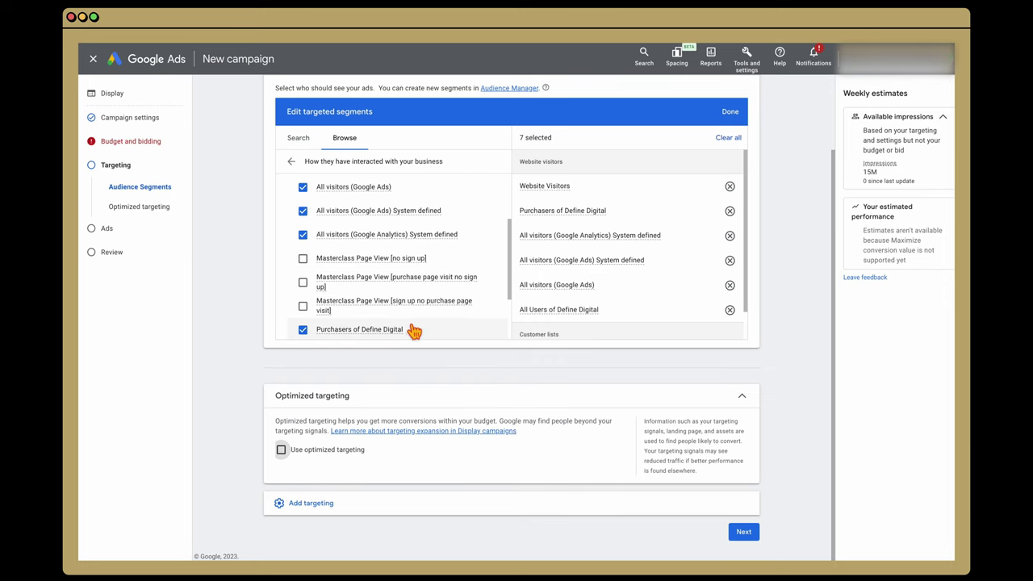
scroll(415, 331, "down", 1)
scroll(414, 330, "down", 1)
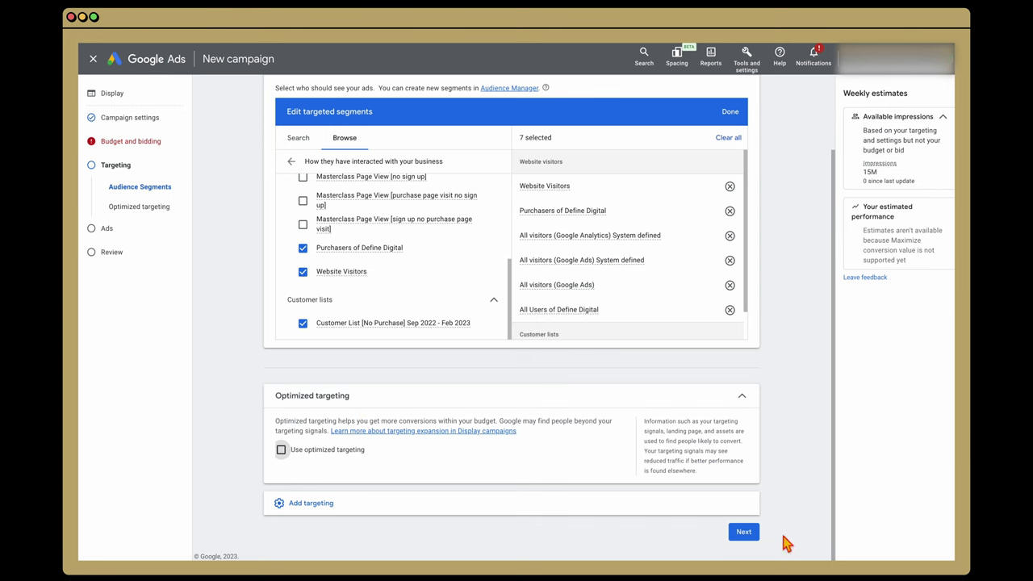
left_click(744, 532)
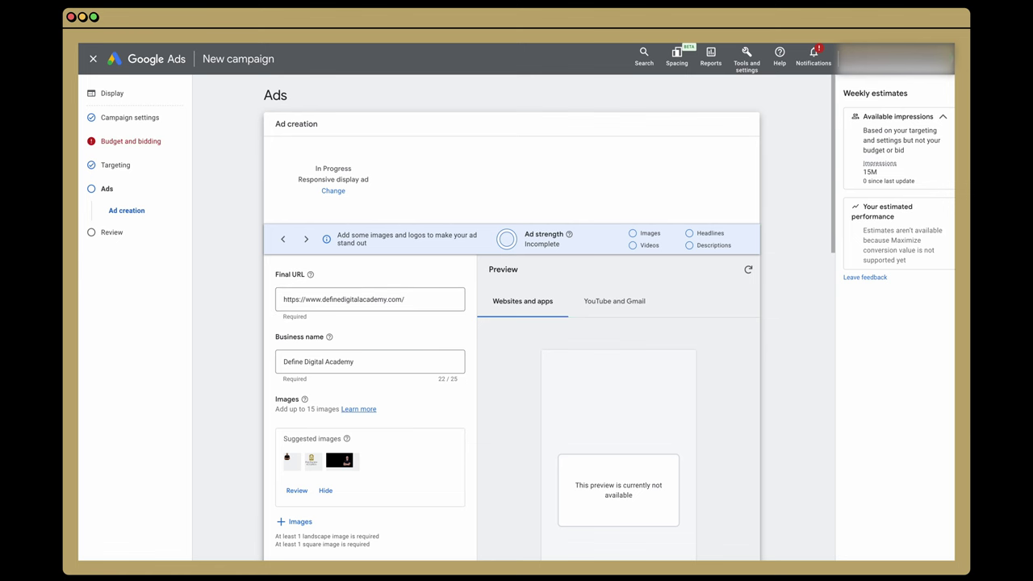
triple_click(428, 308)
key("ctrl+v")
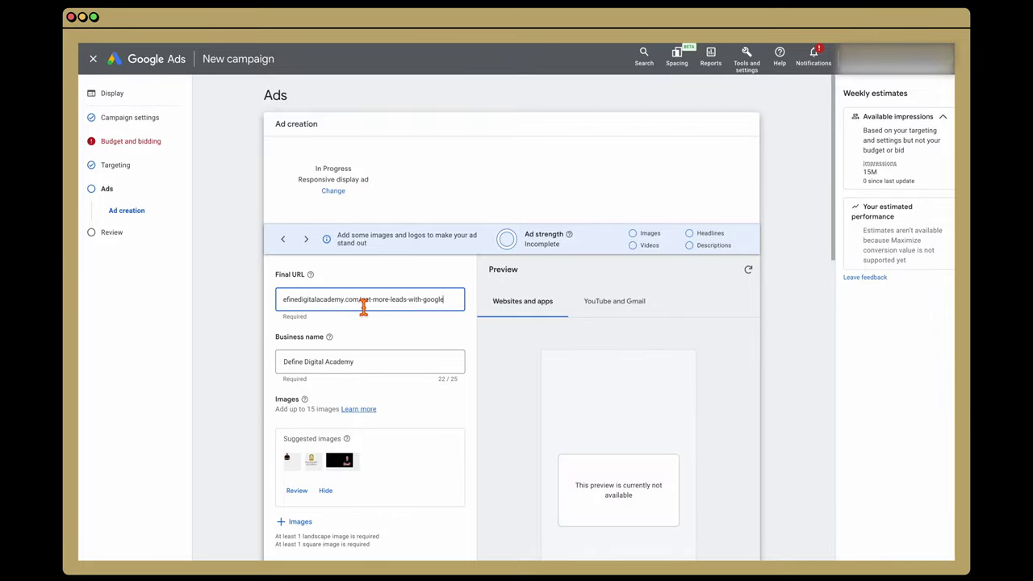
scroll(428, 323, "down", 5)
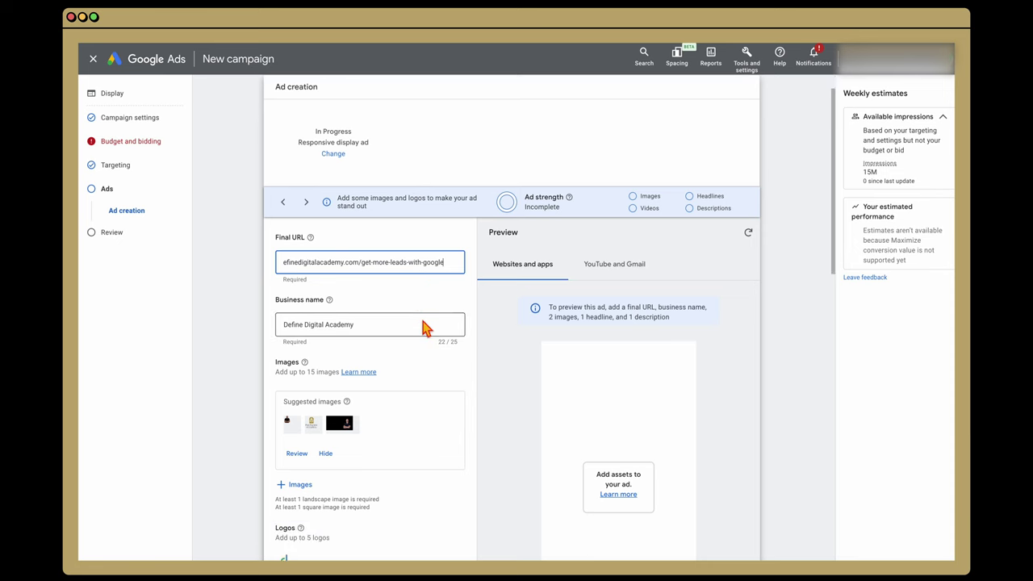
left_click(297, 344)
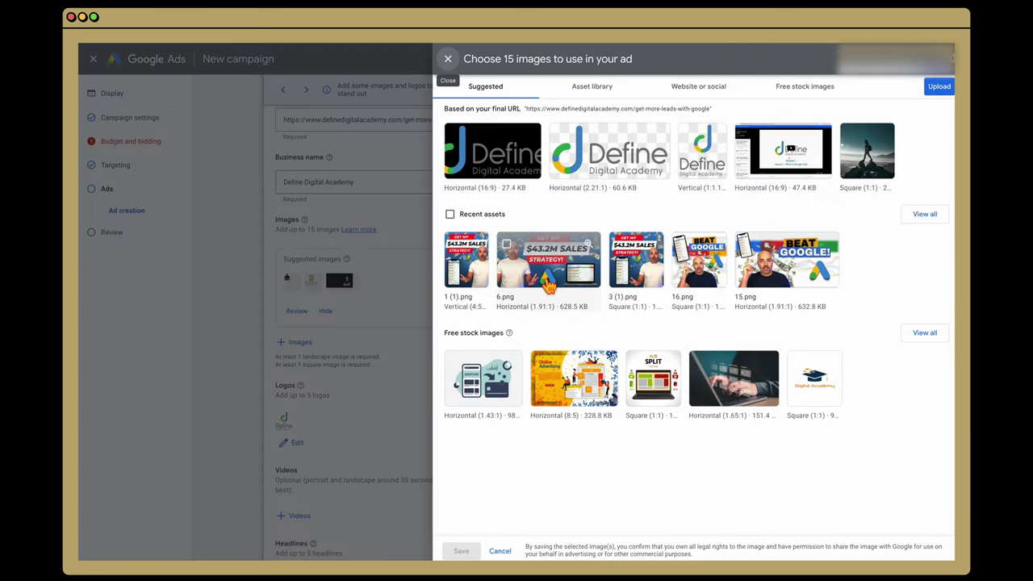
Add 1 (1).png, 6.png, 3 (1).png, 16.png and 15.png from Recent assets to the ad
left_click(467, 252)
left_click(510, 255)
left_click(621, 250)
left_click(684, 250)
left_click(747, 250)
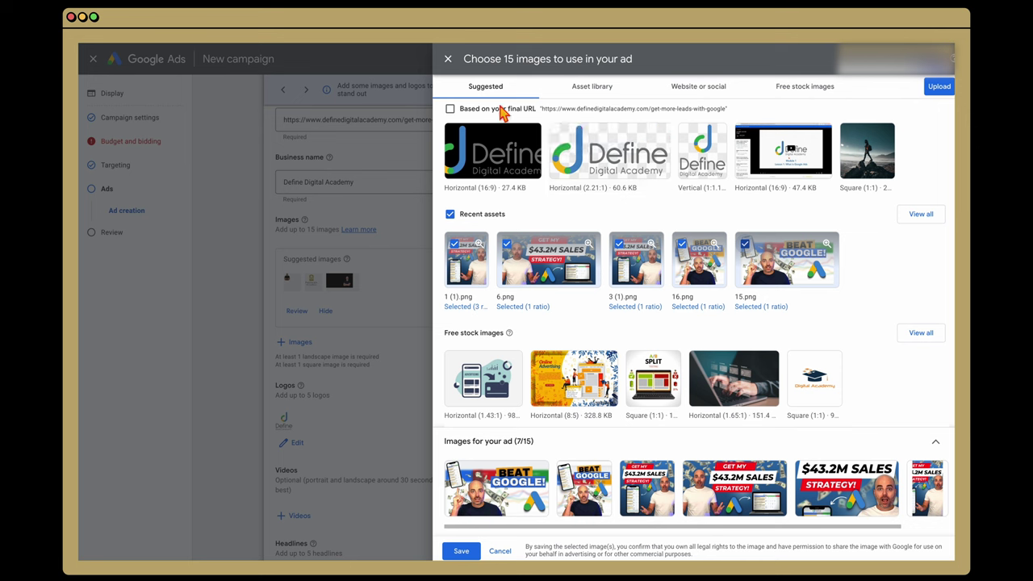
left_click(941, 88)
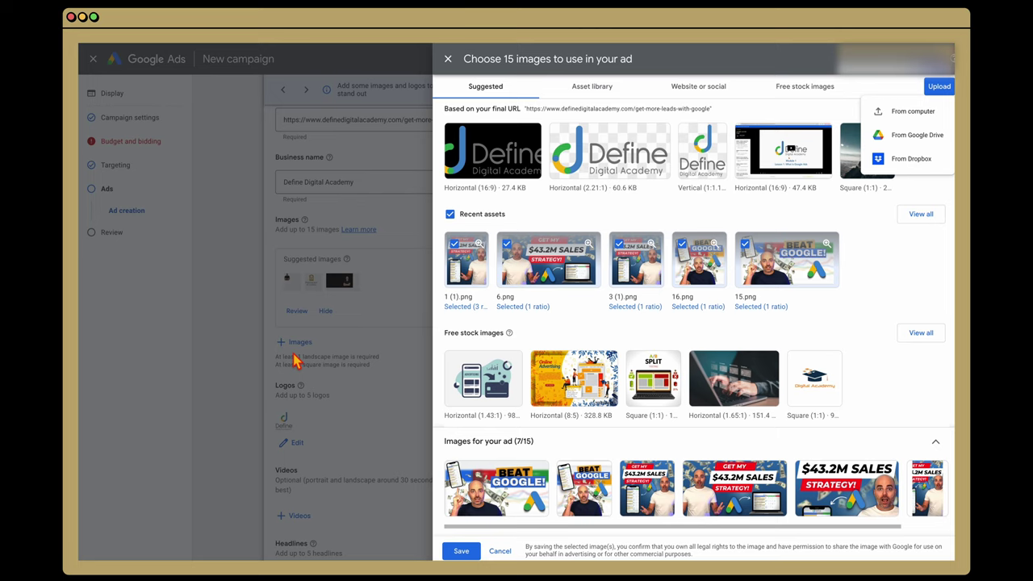
left_click(461, 551)
scroll(420, 464, "down", 1)
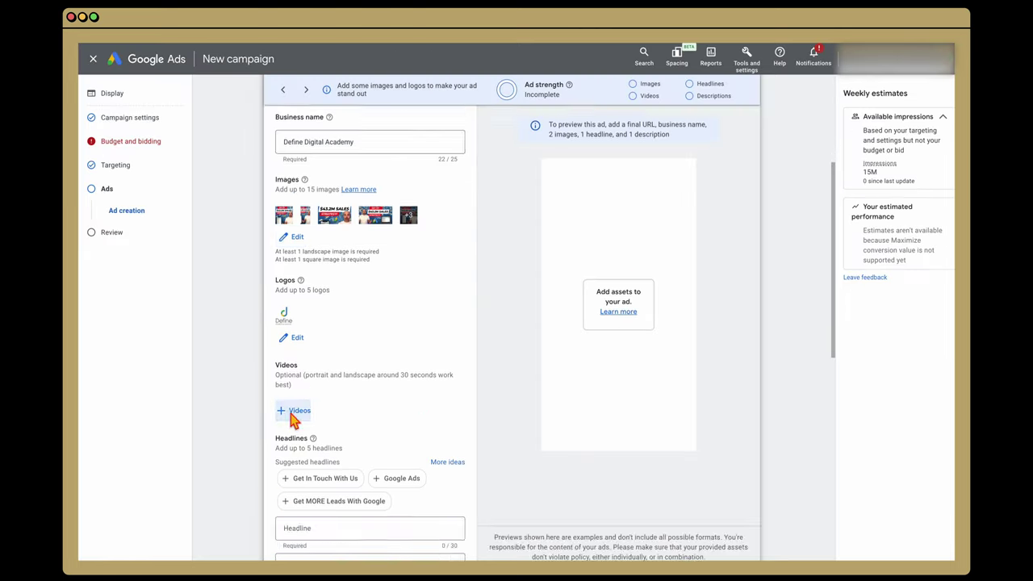
left_click(295, 411)
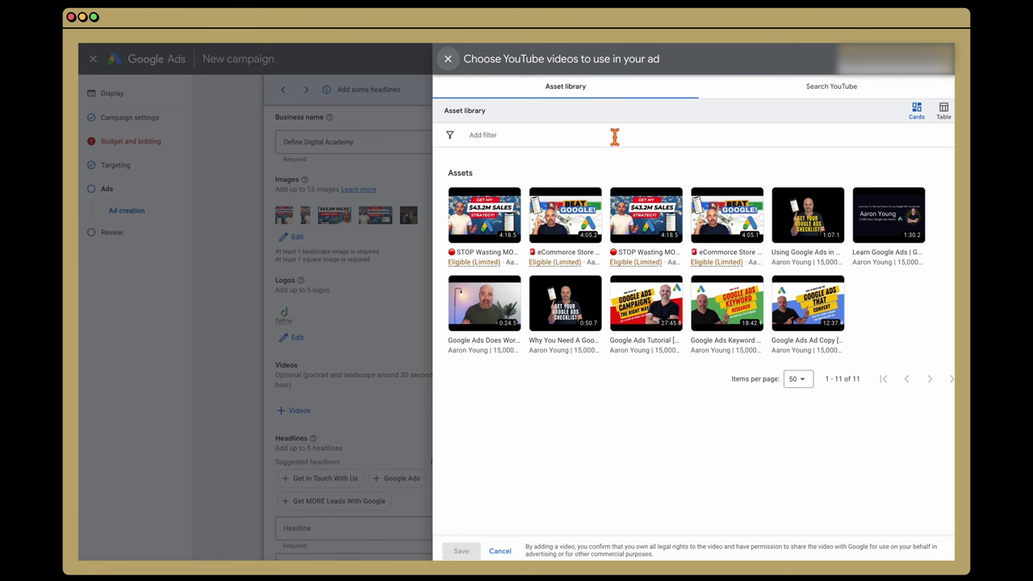
Skip videos and paste 'Get Your Google Ads Checklist' from sheet cell A2 as headline one
left_click(807, 95)
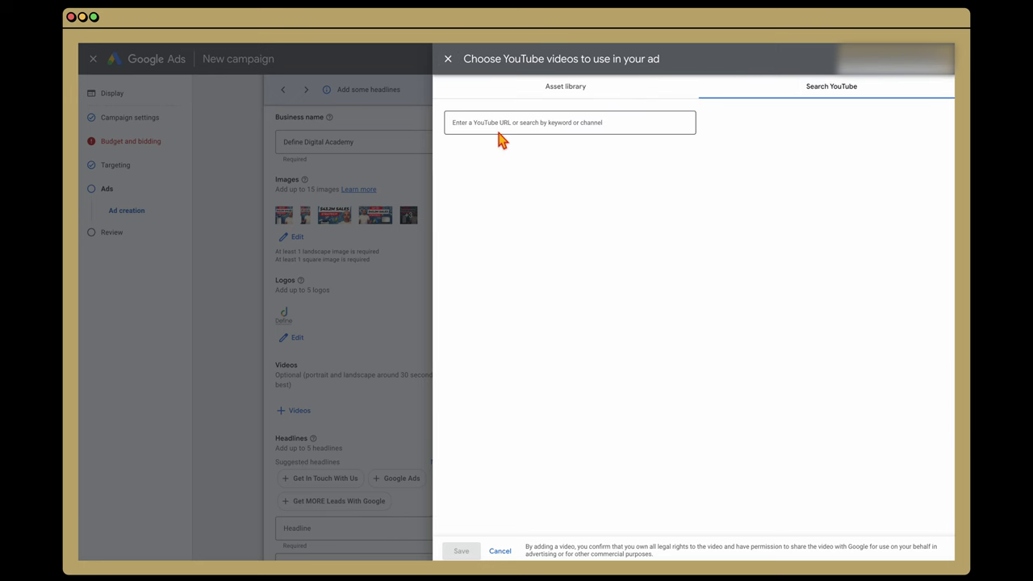
left_click(448, 59)
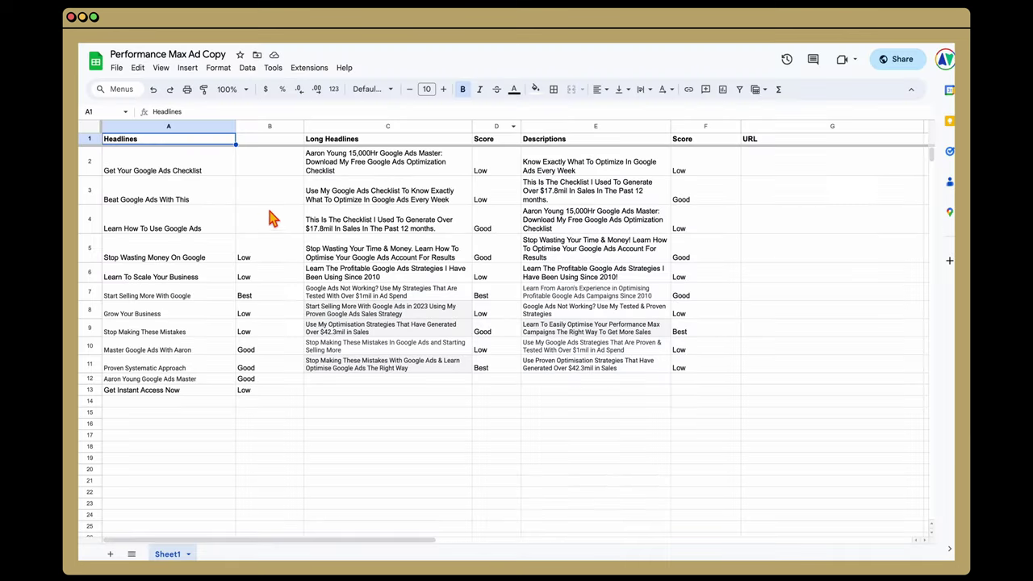
left_click(211, 173)
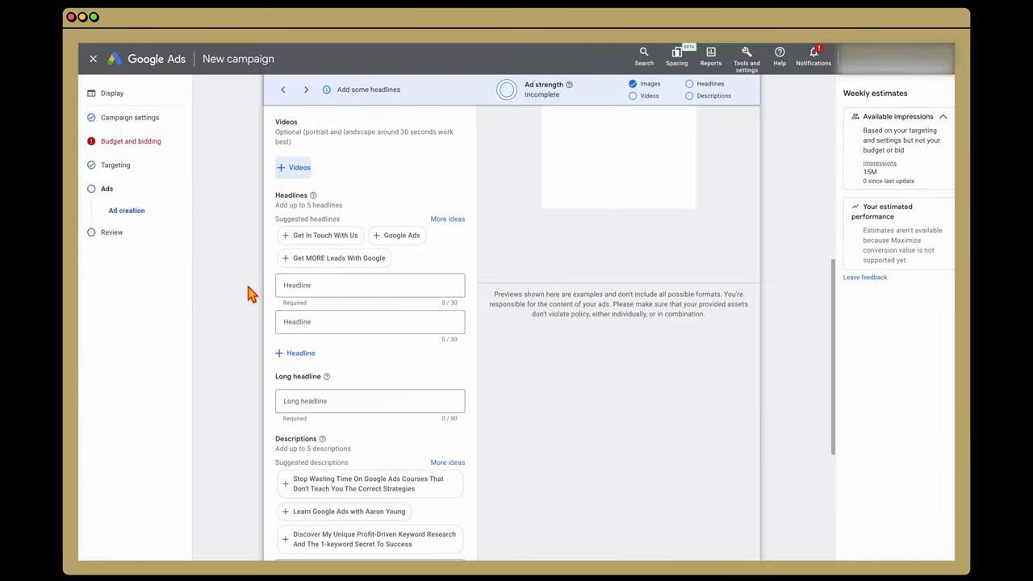
left_click(327, 287)
type("Get Your Google Ads Checklist")
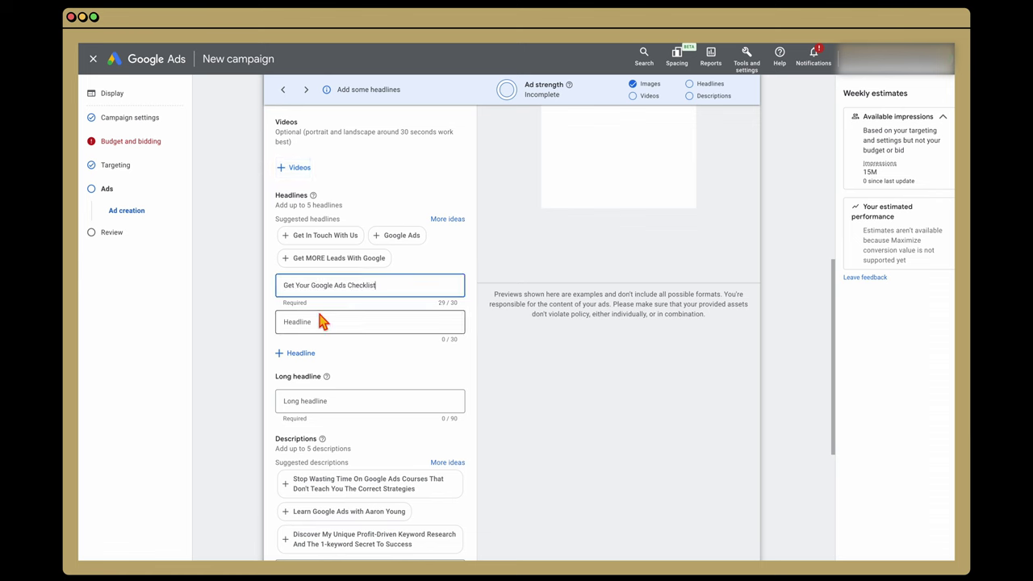
Fill headlines two to five, starting with 'Get More Leads With Google'
left_click(310, 323)
type("Get Morre Leads With Google")
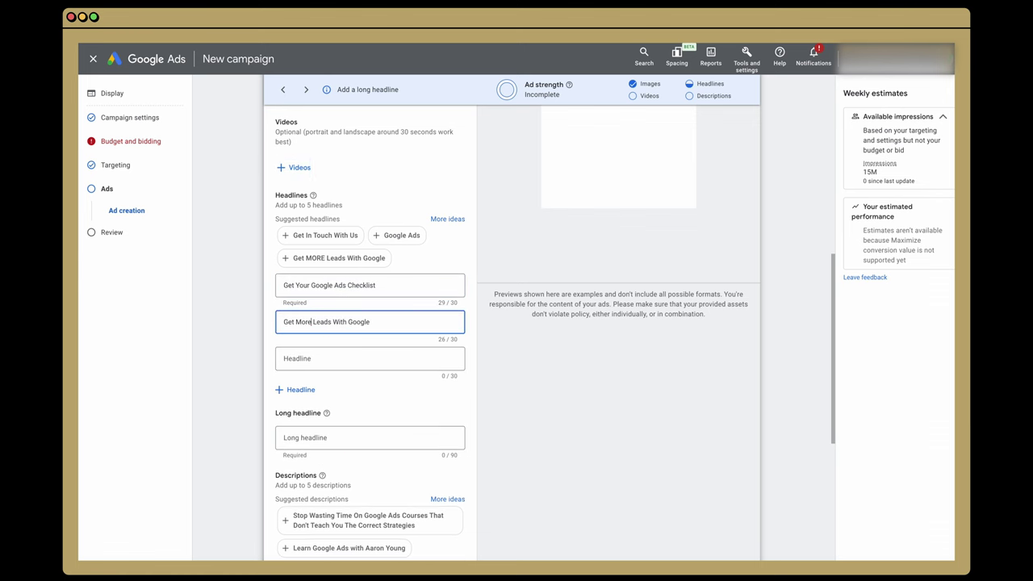
left_click(289, 360)
type("Stop Wasting Money On Google Learn To Scale Your Business Stop Making These Mistakes")
scroll(388, 367, "down", 2)
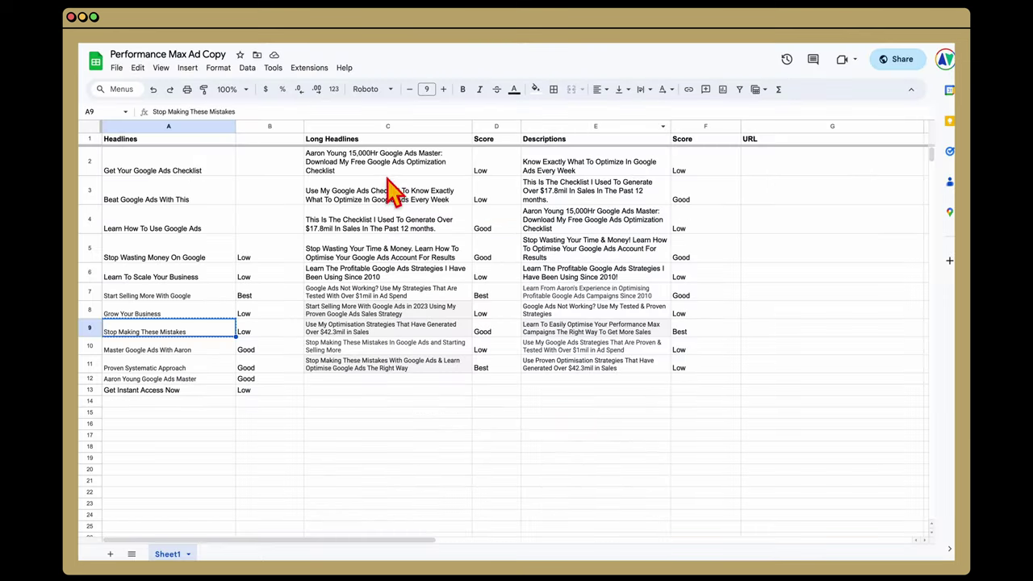
Copy the long headline from sheet cell C2 into the Long headline field
left_click(390, 165)
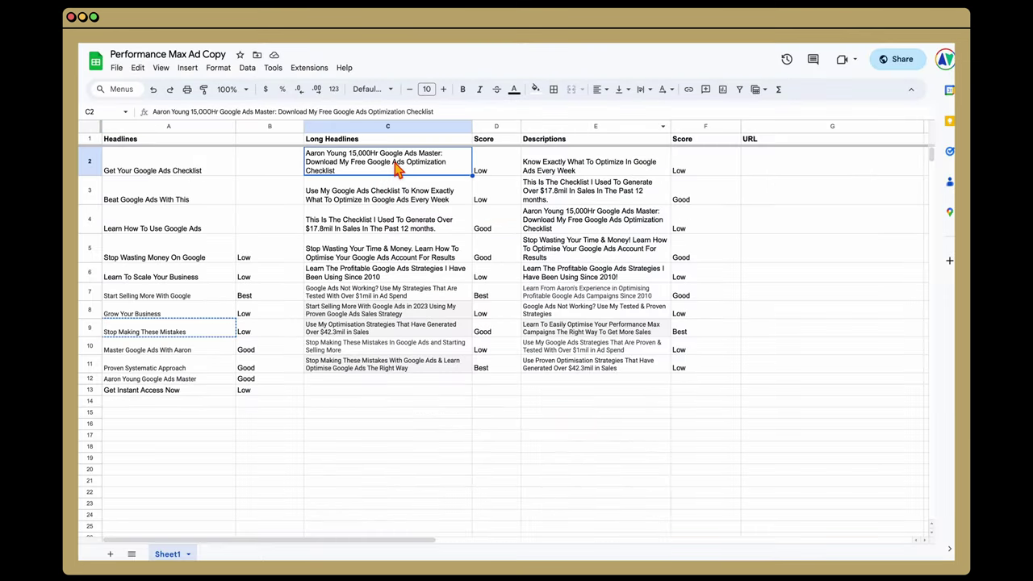
key("ctrl+c")
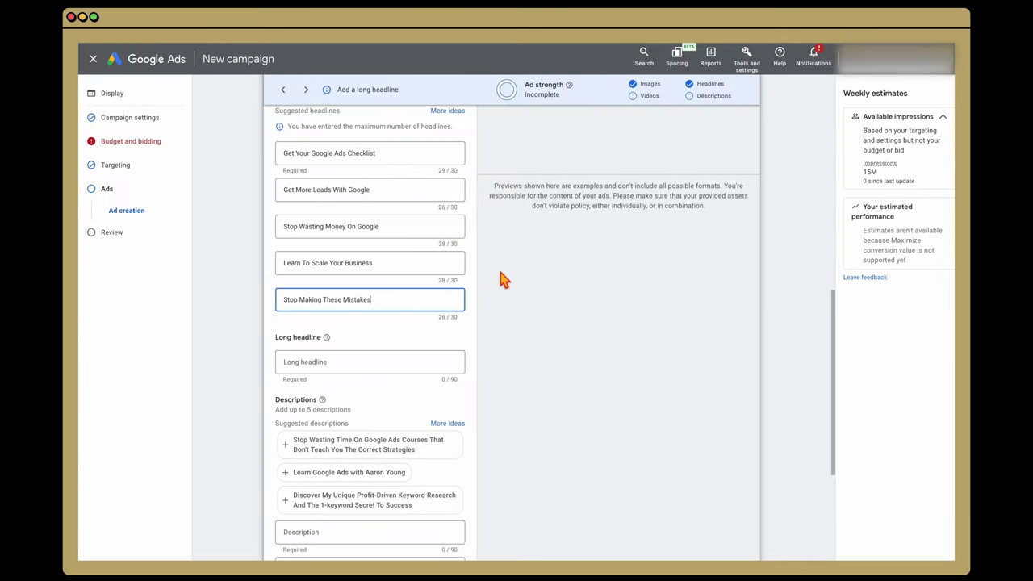
left_click(348, 369)
key("ctrl+v")
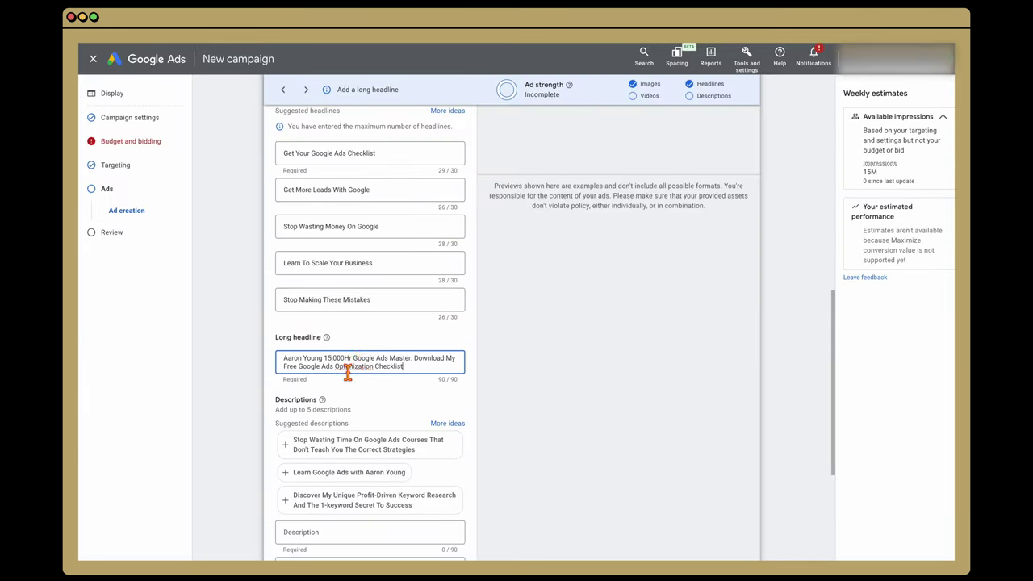
Add the suggested Google Ads courses, keyword research and first-90-days descriptions
scroll(360, 386, "down", 1)
left_click(357, 410)
left_click(358, 431)
left_click(350, 458)
scroll(512, 415, "down", 3)
scroll(514, 416, "up", 8)
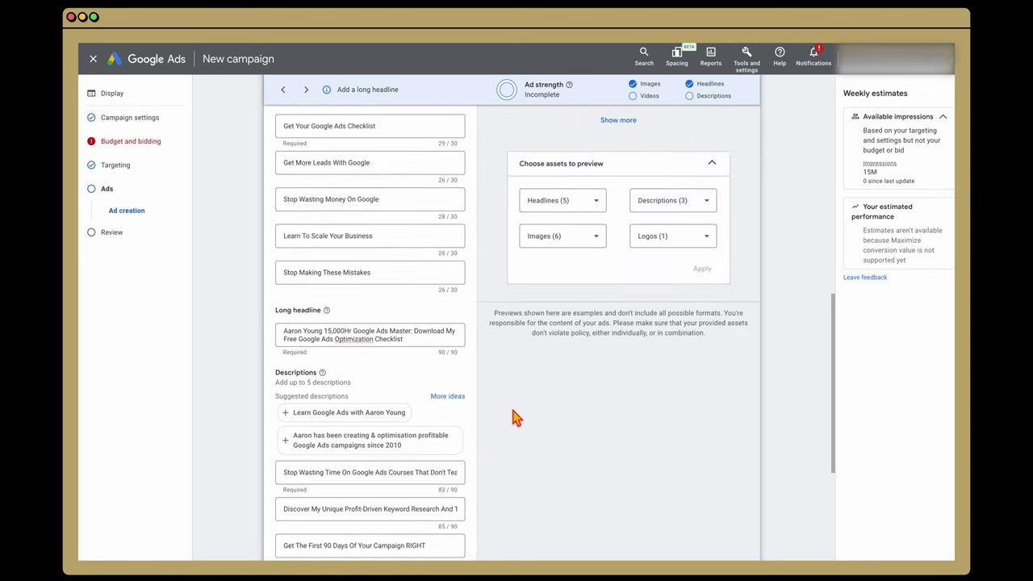
scroll(515, 417, "up", 4)
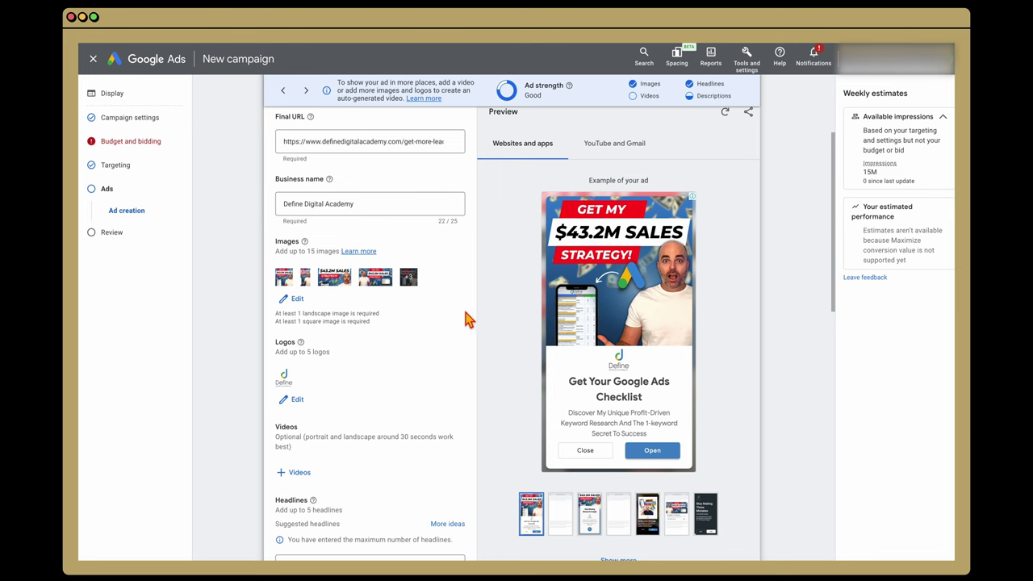
Enable custom colours for the responsive display ad via its additional format options
scroll(420, 318, "down", 10)
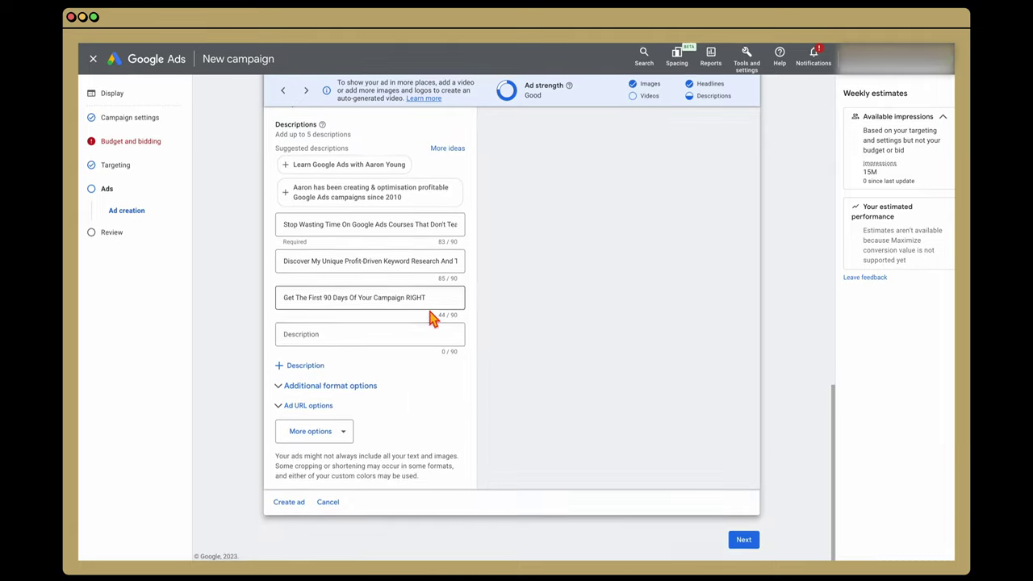
left_click(287, 389)
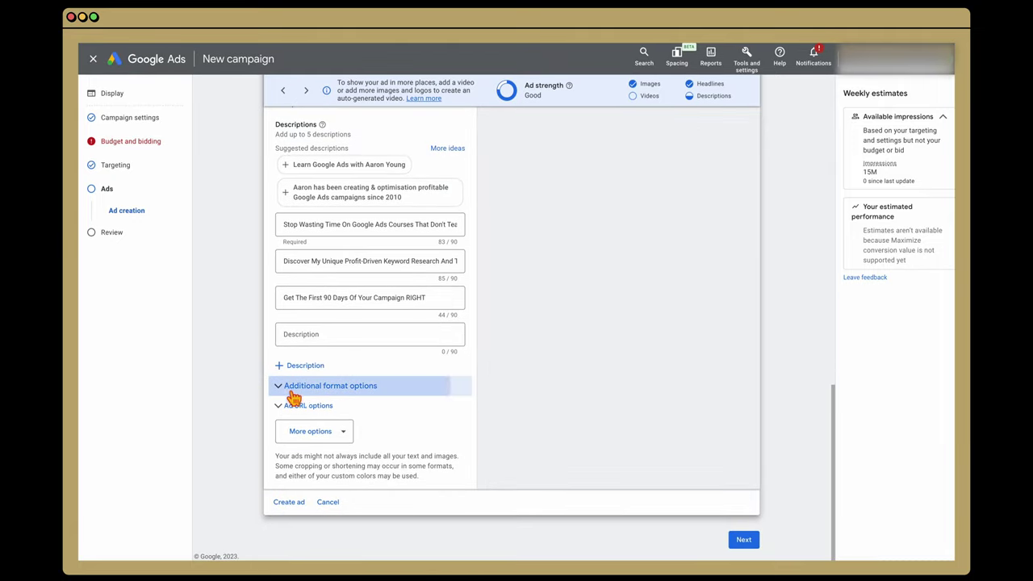
scroll(382, 440, "down", 4)
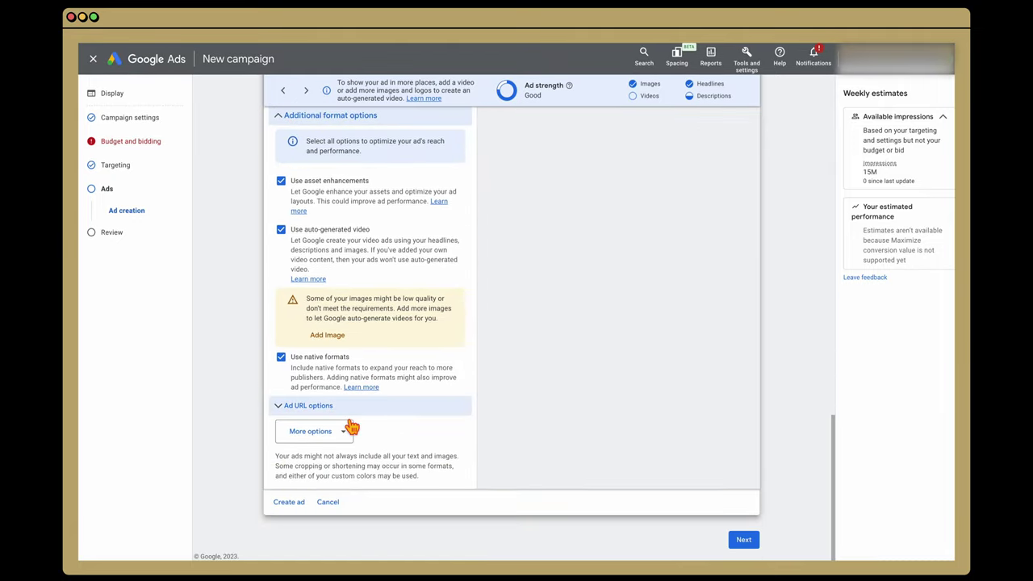
left_click(344, 440)
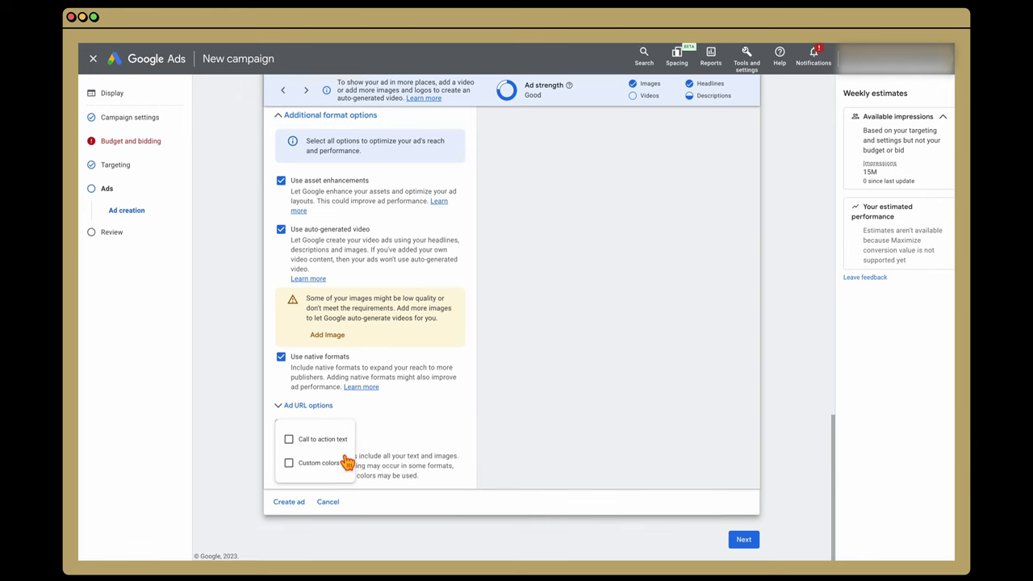
left_click(335, 462)
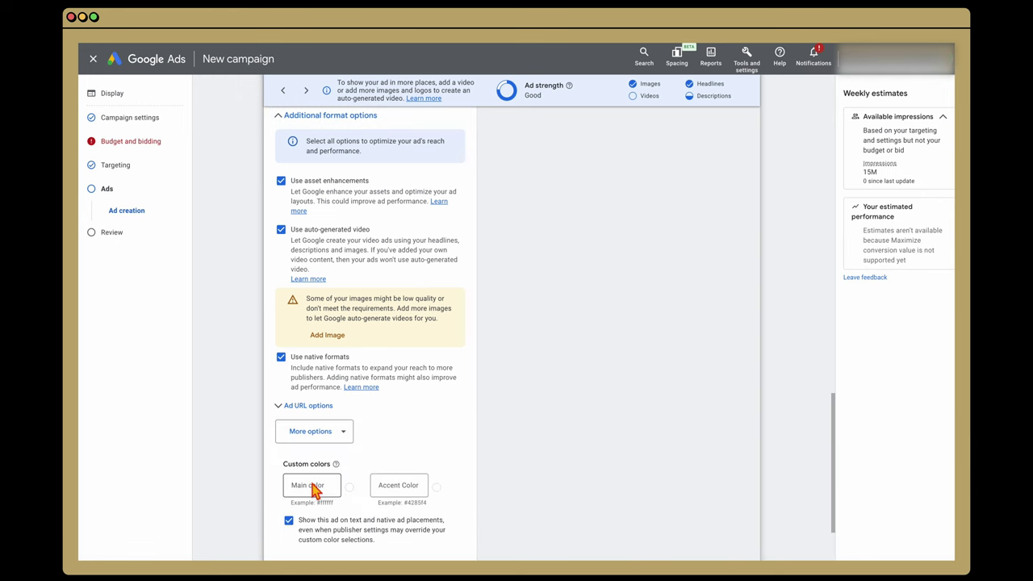
Look over the finished ad settings and proceed to the campaign's Review summary
scroll(549, 452, "up", 6)
scroll(551, 451, "up", 6)
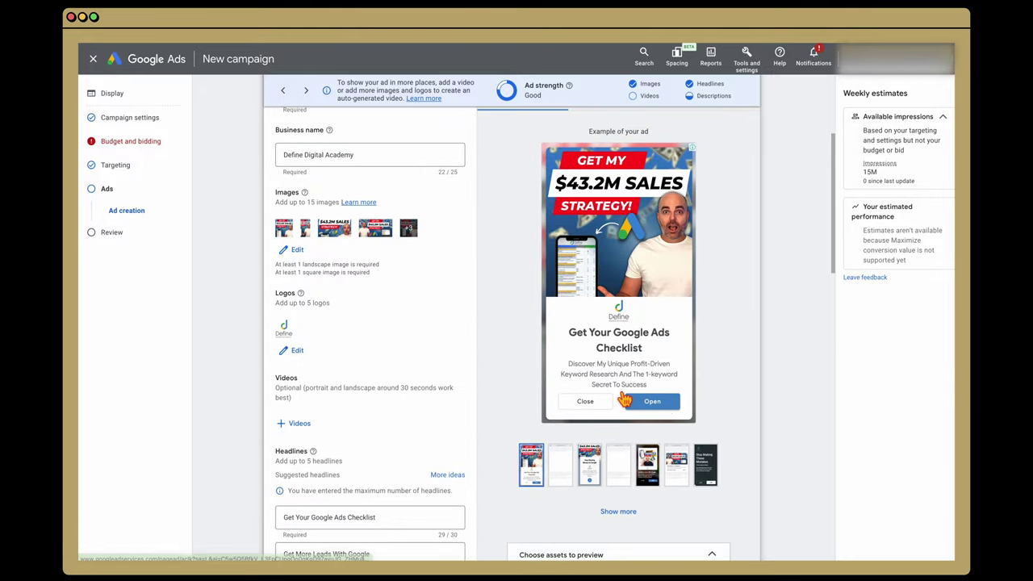
scroll(486, 426, "down", 15)
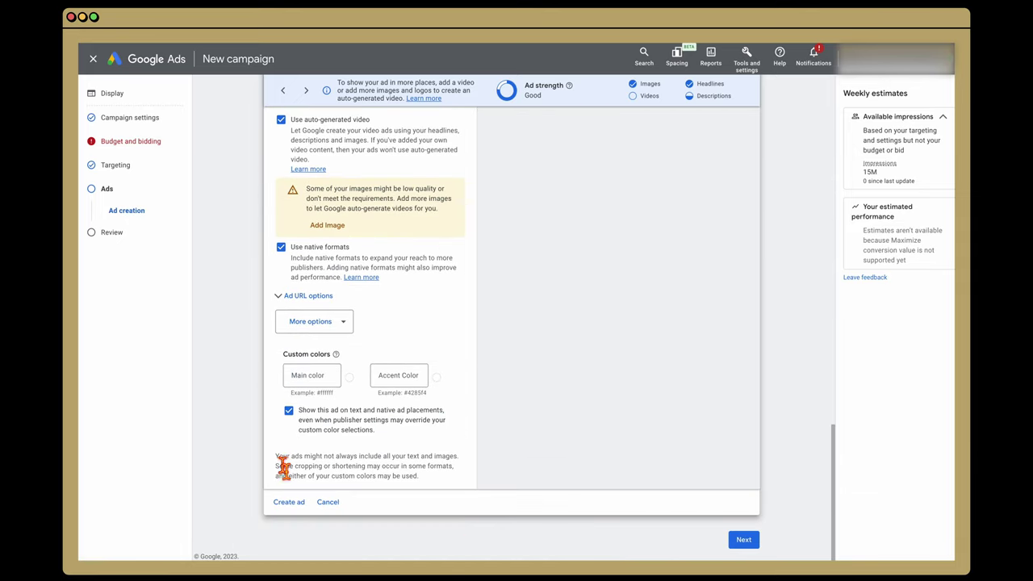
left_click(745, 546)
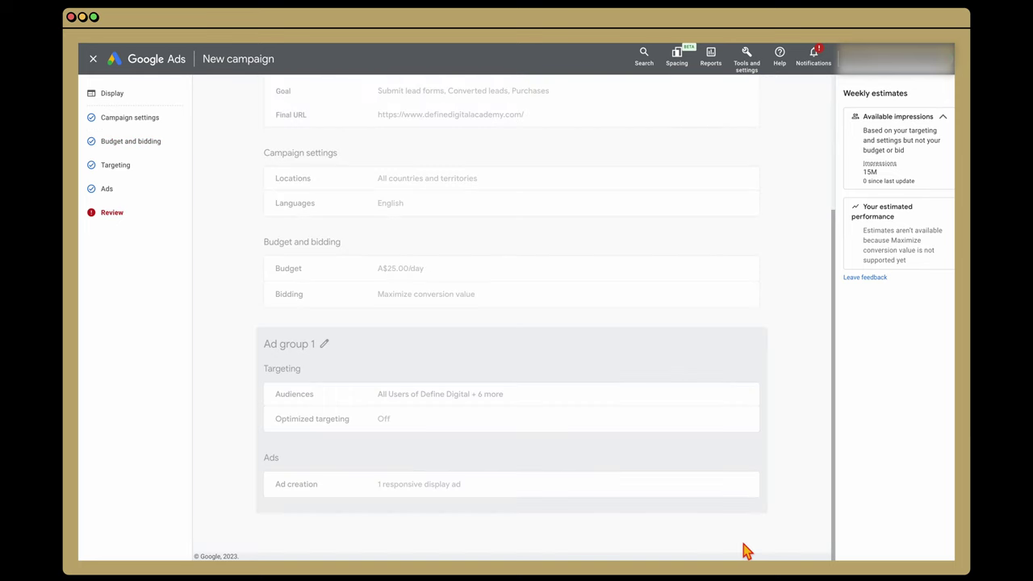